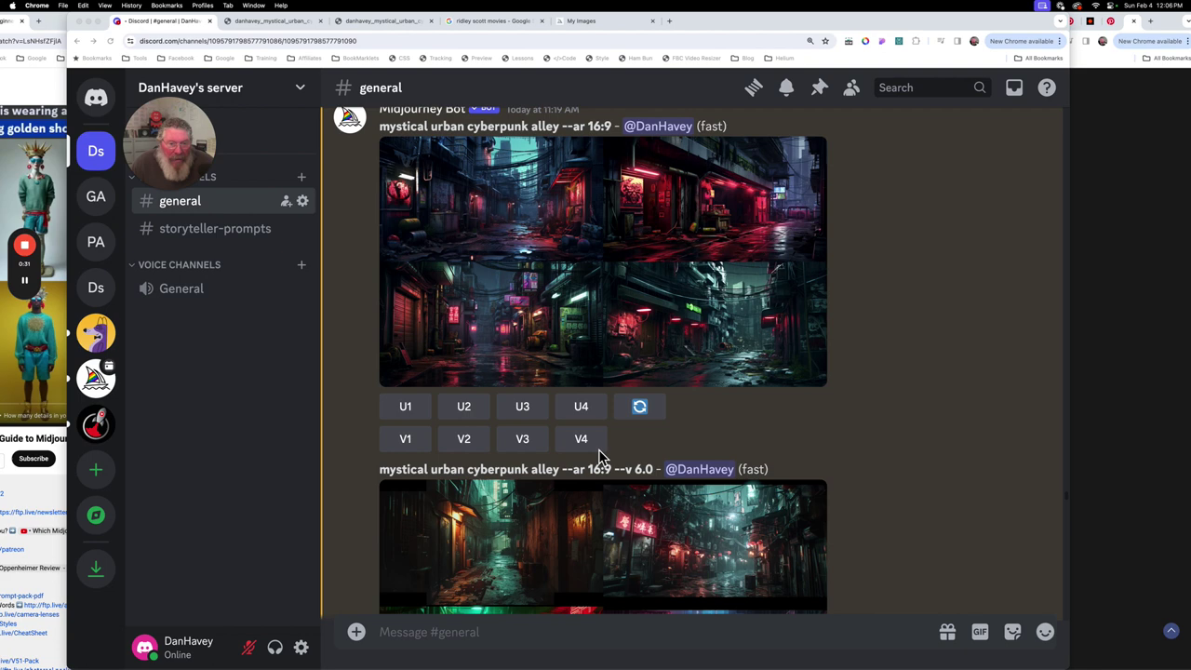
Scroll down to show the full 'mystical urban cyberpunk alley --ar 16:9 --v 6.0' grid and its U buttons.
scroll(595, 502, down, 3)
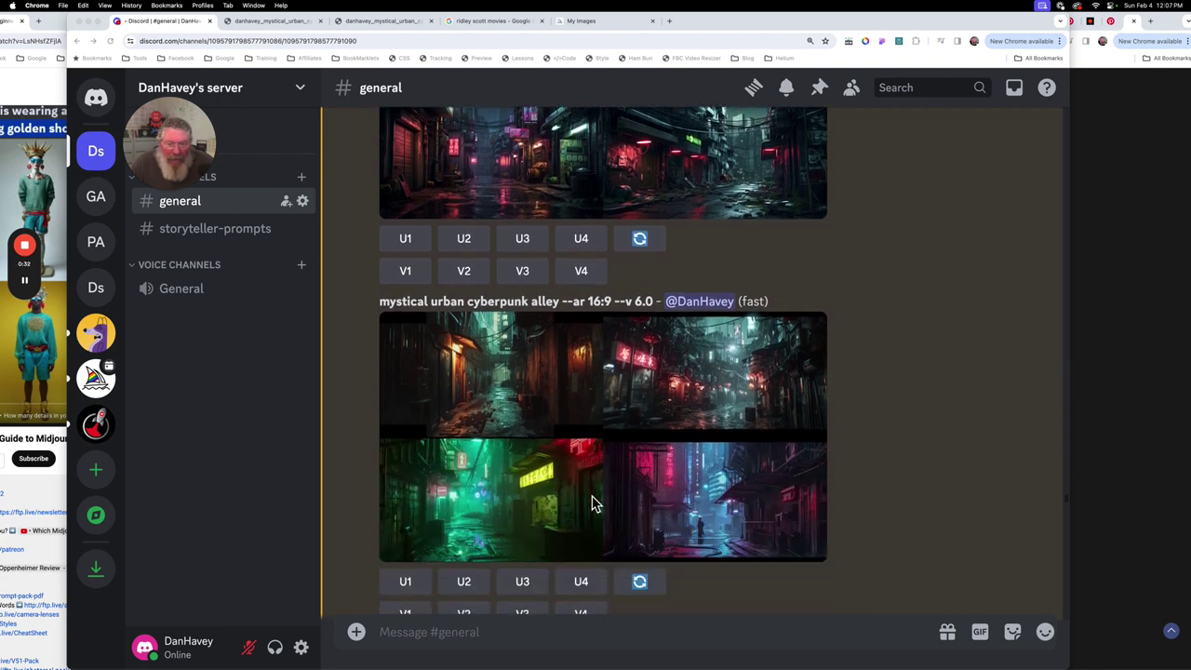
Flip between the Chrome tabs holding the full-size v6.0 and default-version alley grids.
click(366, 21)
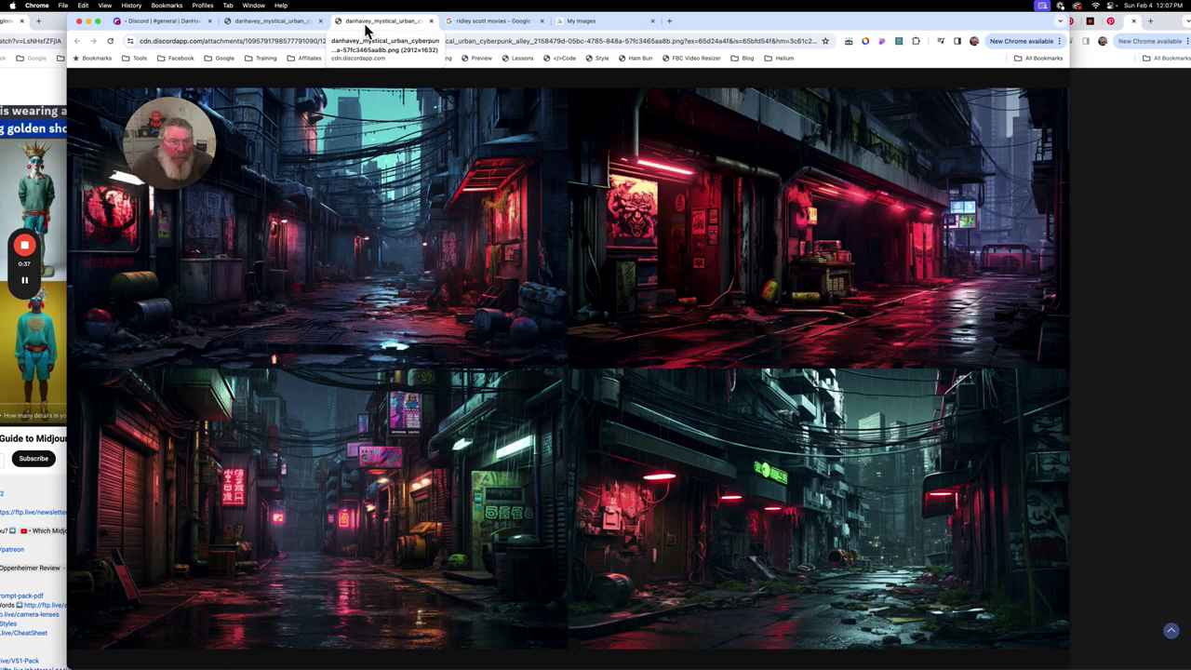
click(285, 30)
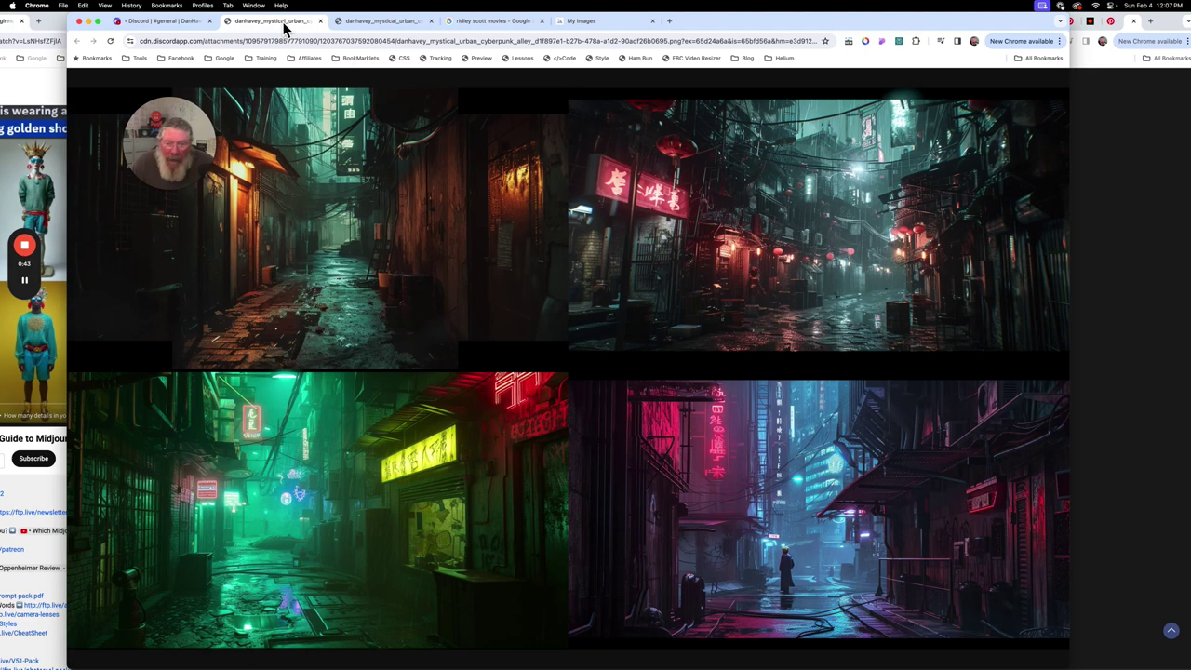
click(385, 28)
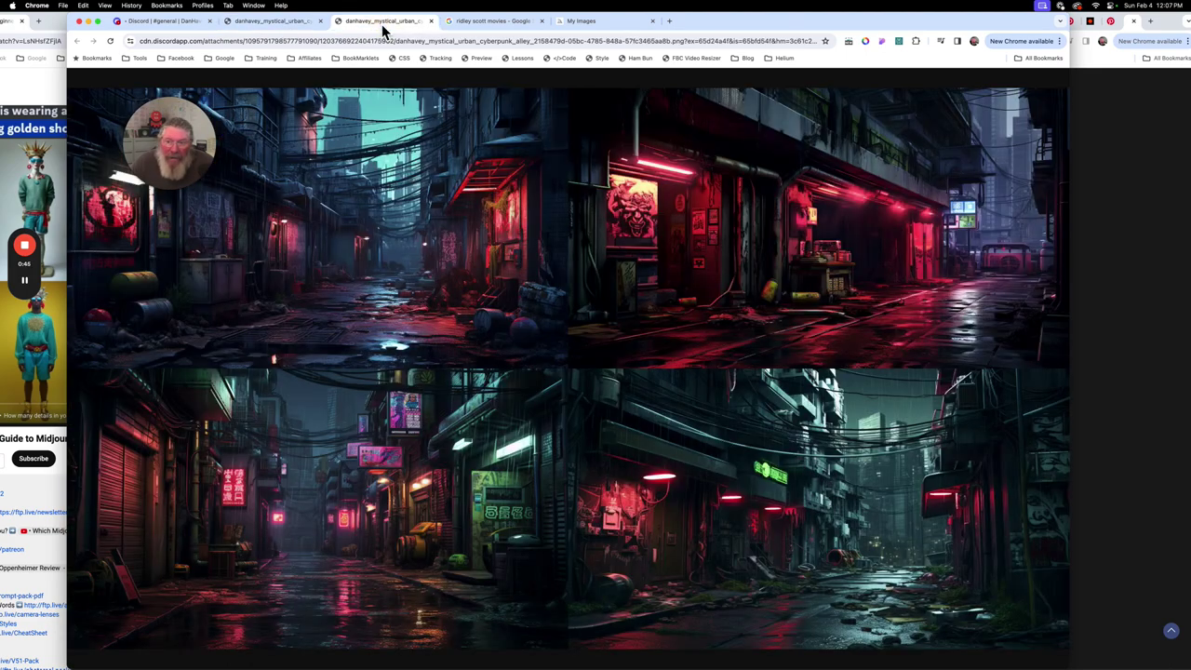
Return to Discord and review the 'cinematic film::' grids with and without --v 6.0.
click(285, 28)
click(173, 28)
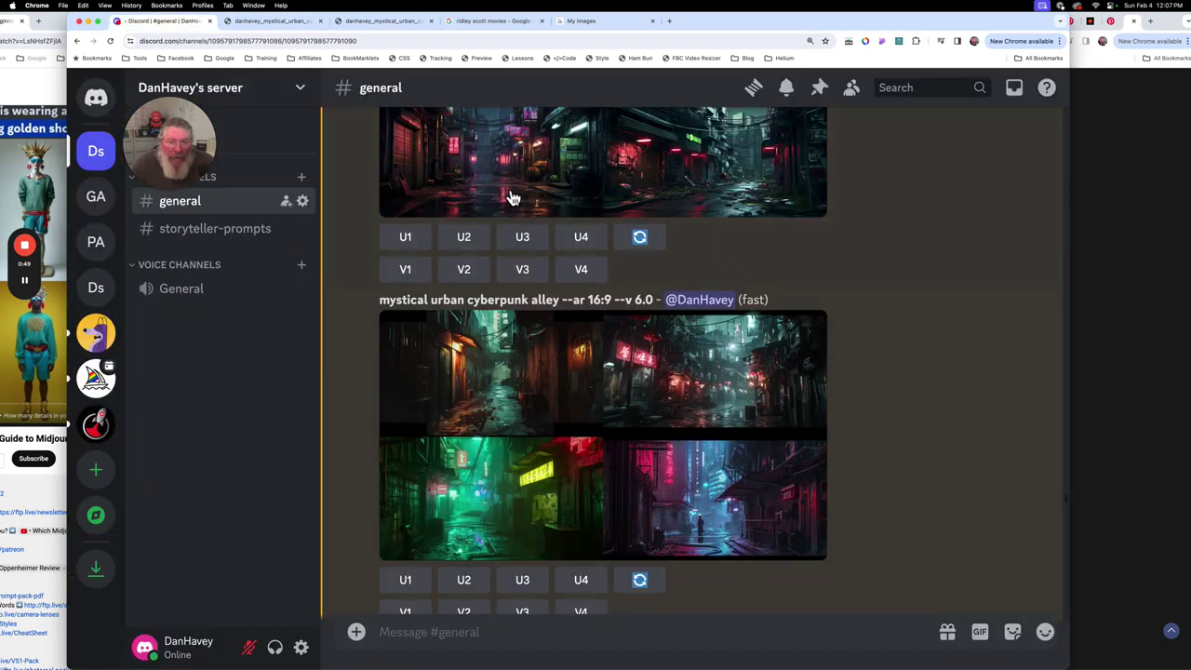
scroll(684, 401, down, 3)
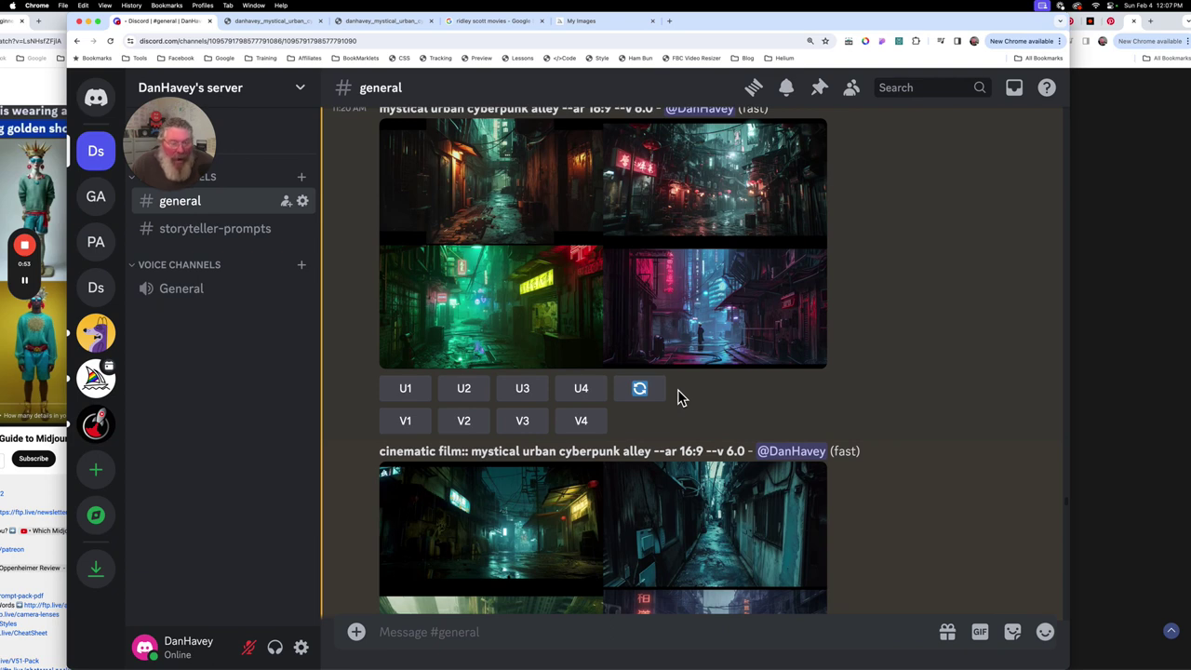
scroll(678, 396, down, 2)
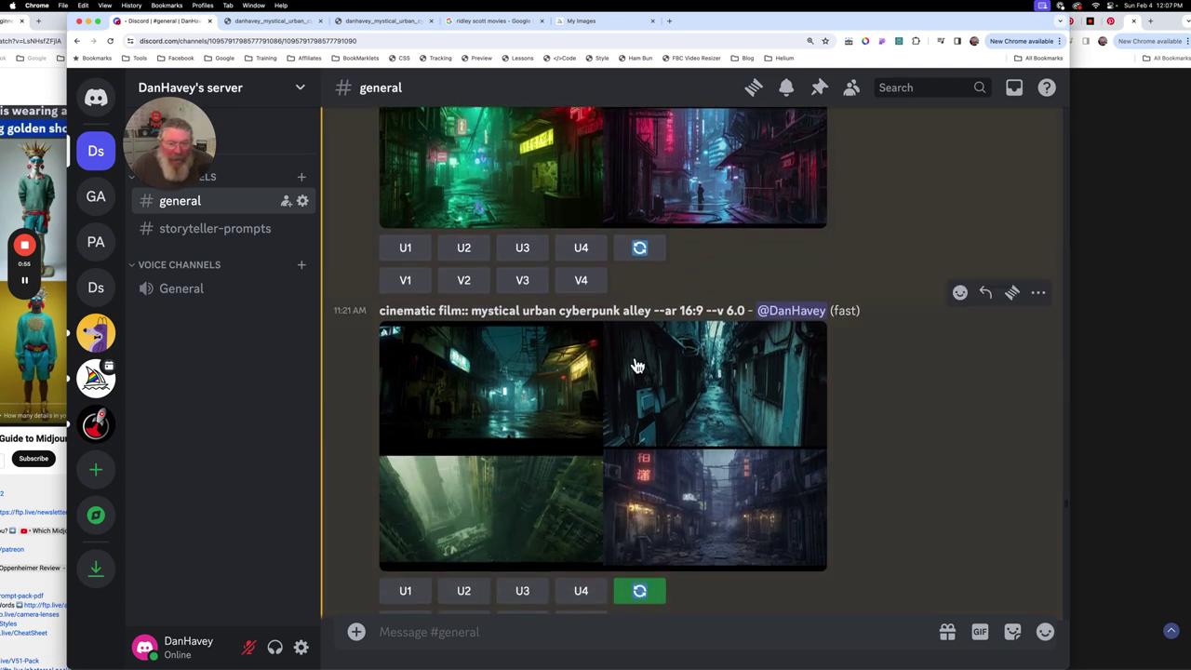
scroll(636, 366, down, 3)
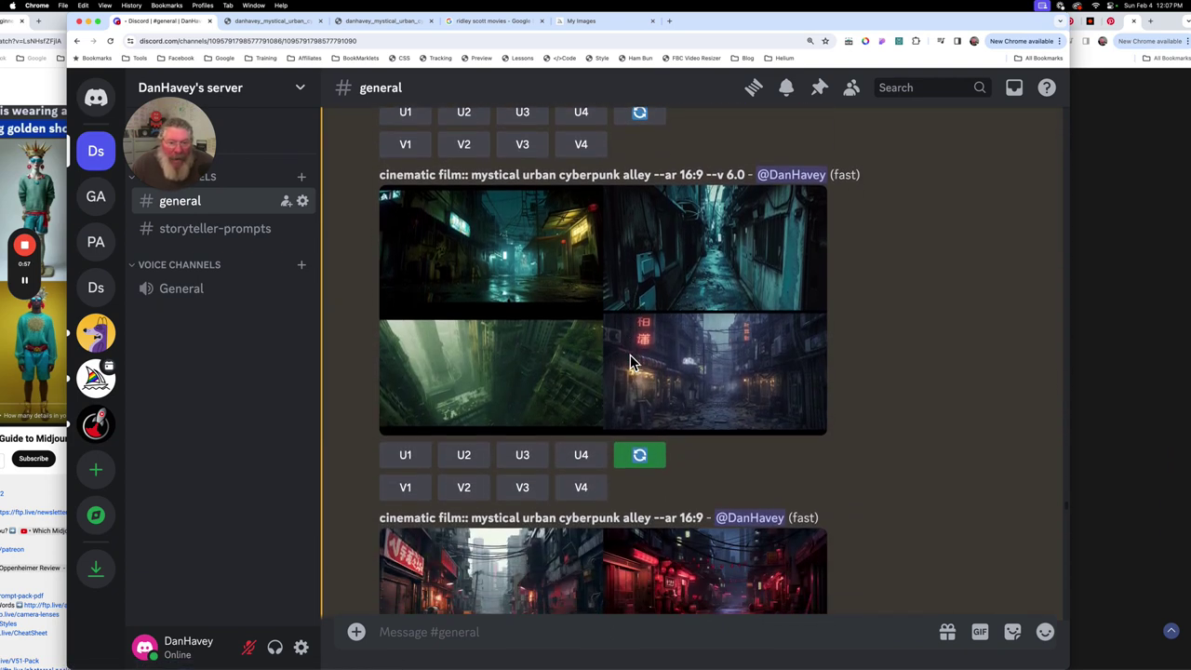
scroll(630, 363, down, 6)
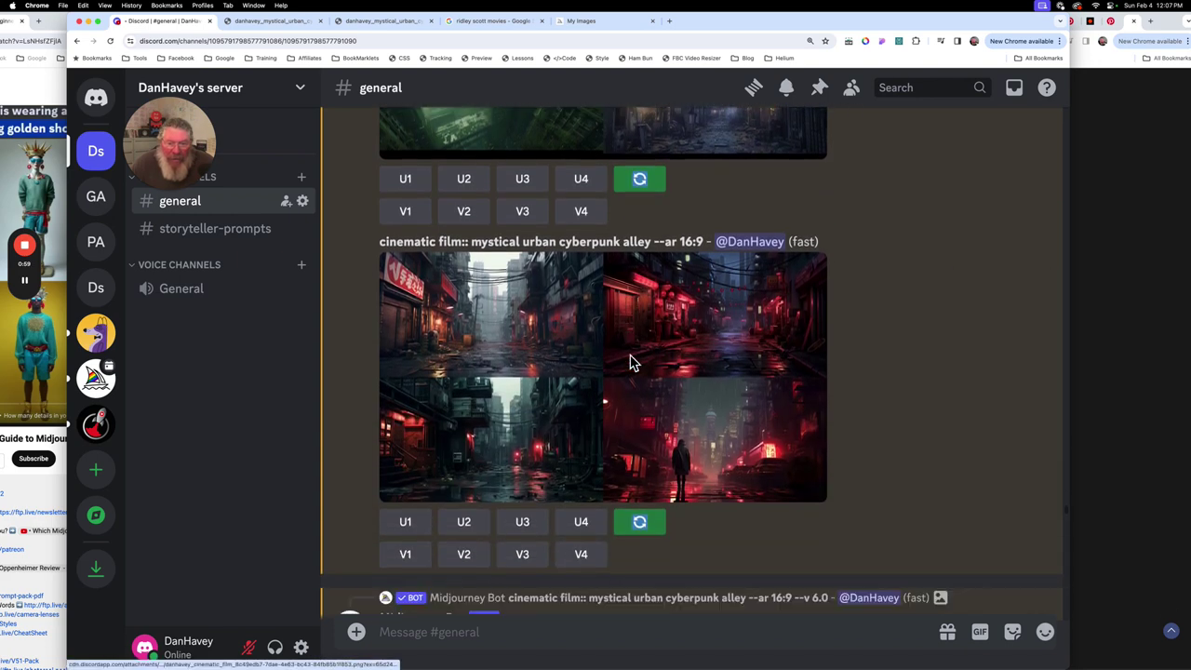
scroll(630, 363, down, 6)
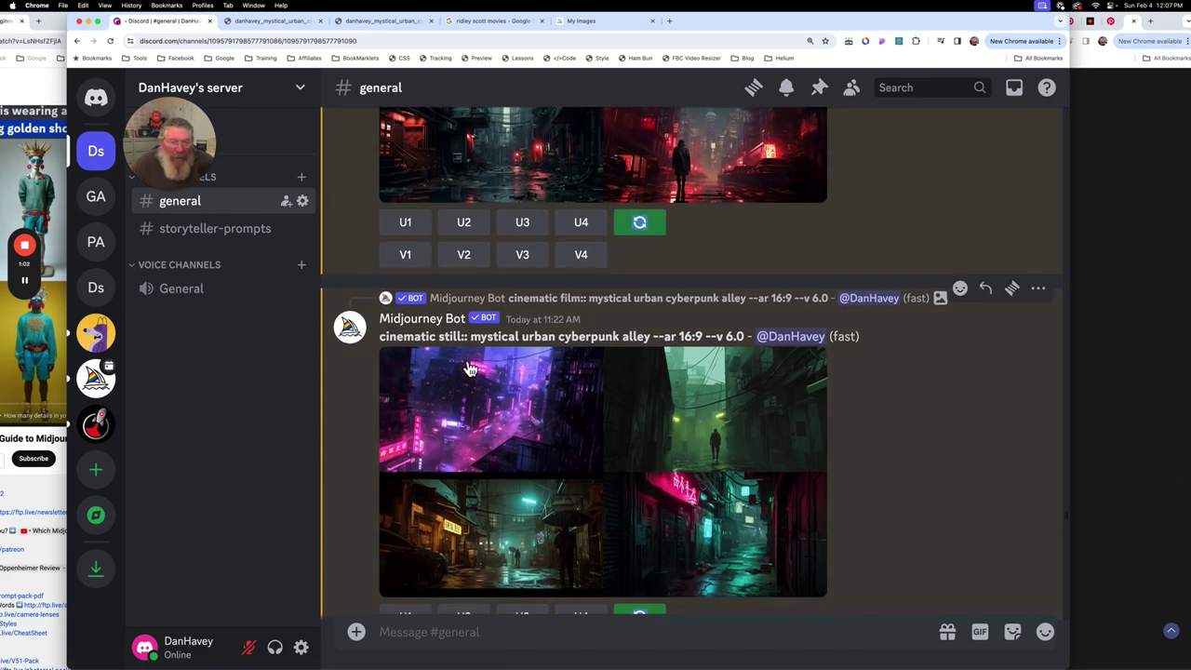
scroll(492, 365, up, 3)
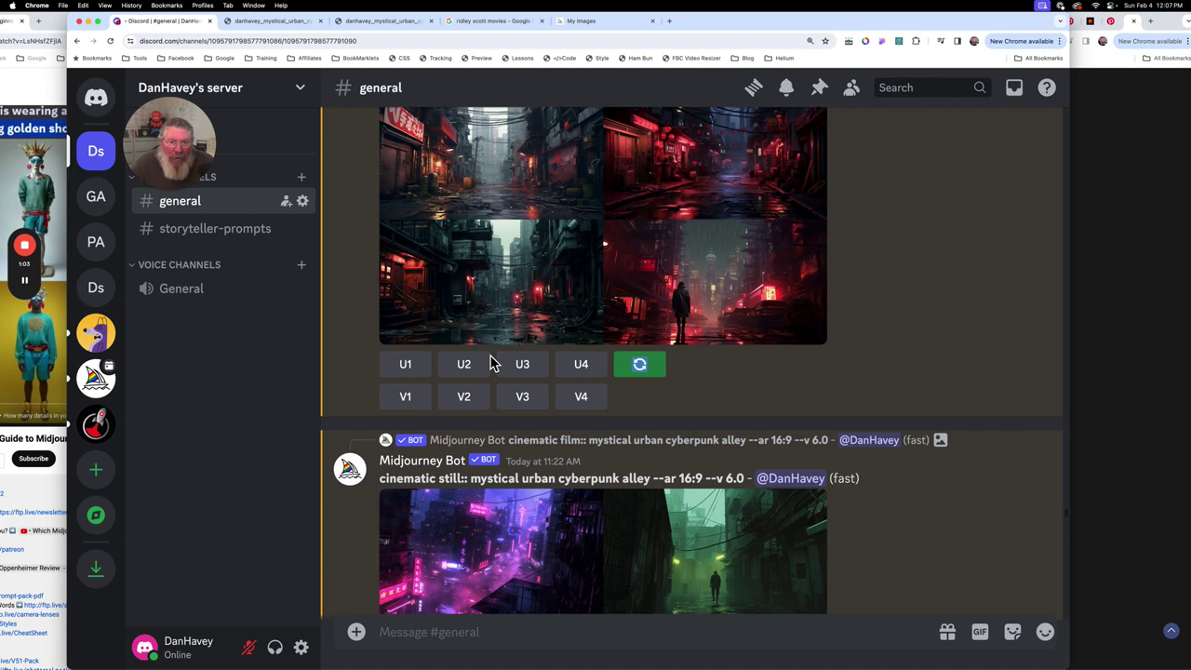
scroll(492, 363, up, 4)
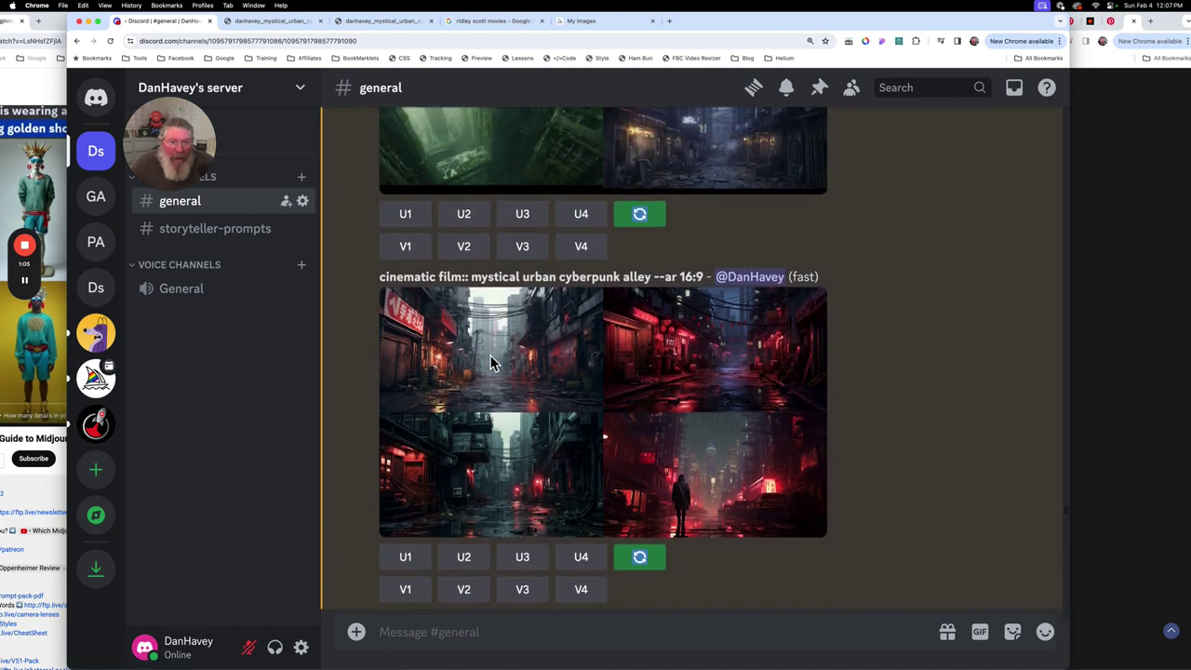
scroll(491, 363, up, 5)
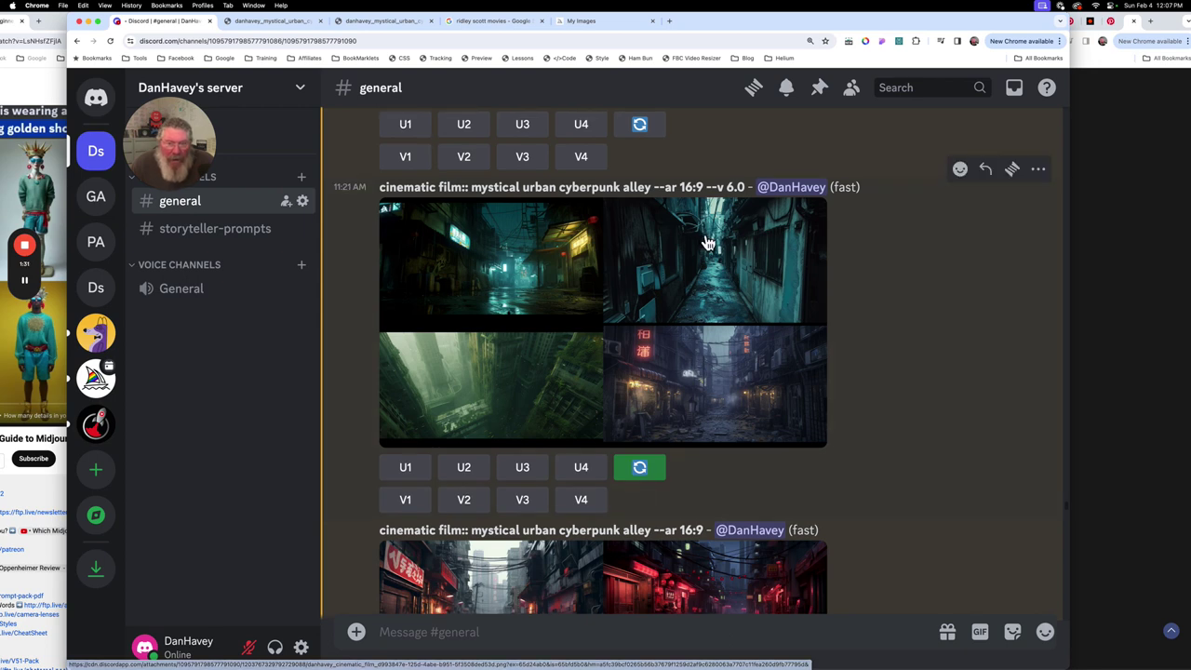
Scroll on to the 'cinematic still:: mystical urban cyberpunk alley --ar 16:9 --v 6.0' grid.
scroll(707, 242, down, 3)
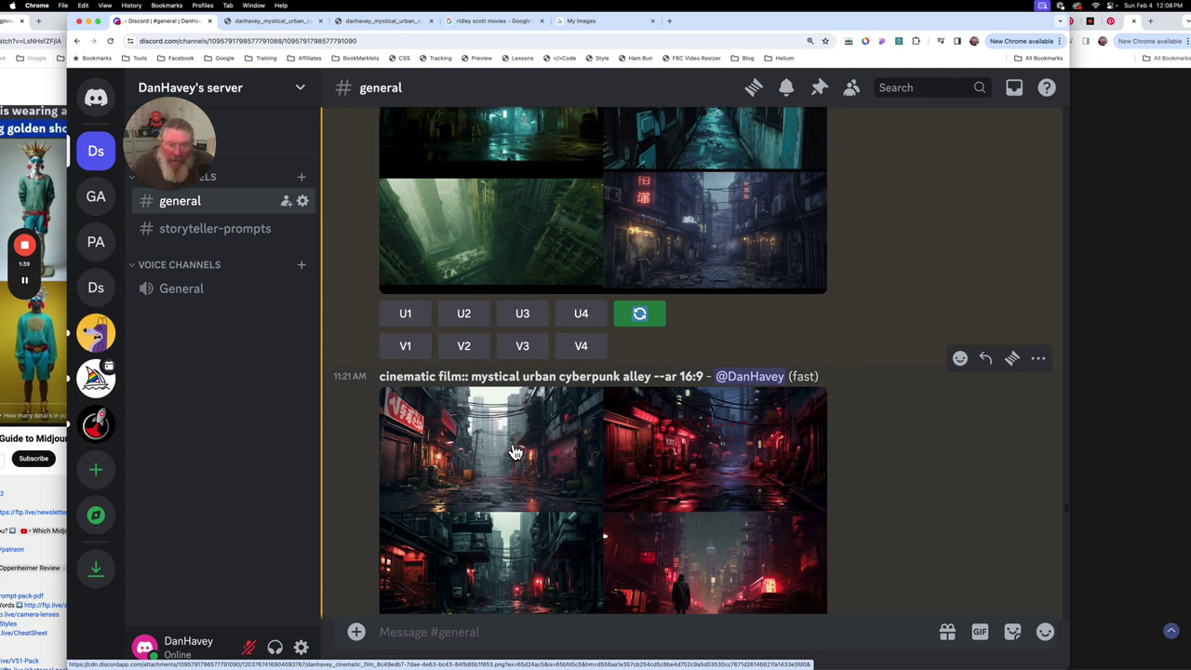
scroll(595, 353, up, 1)
scroll(595, 353, up, 2)
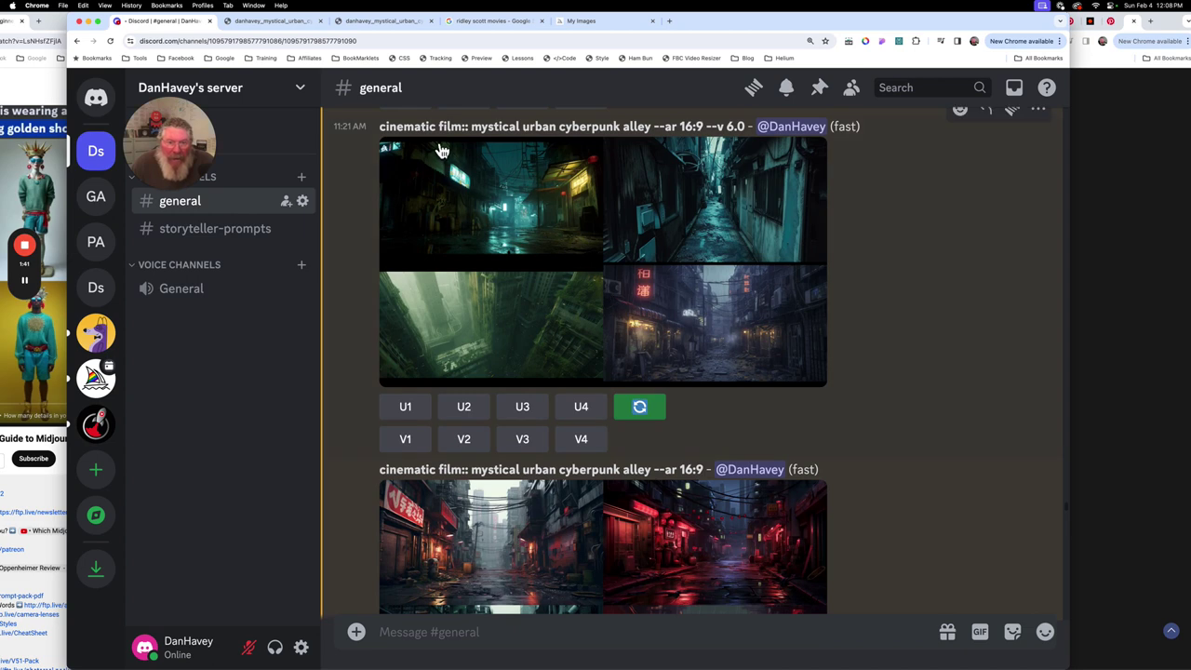
scroll(628, 333, down, 6)
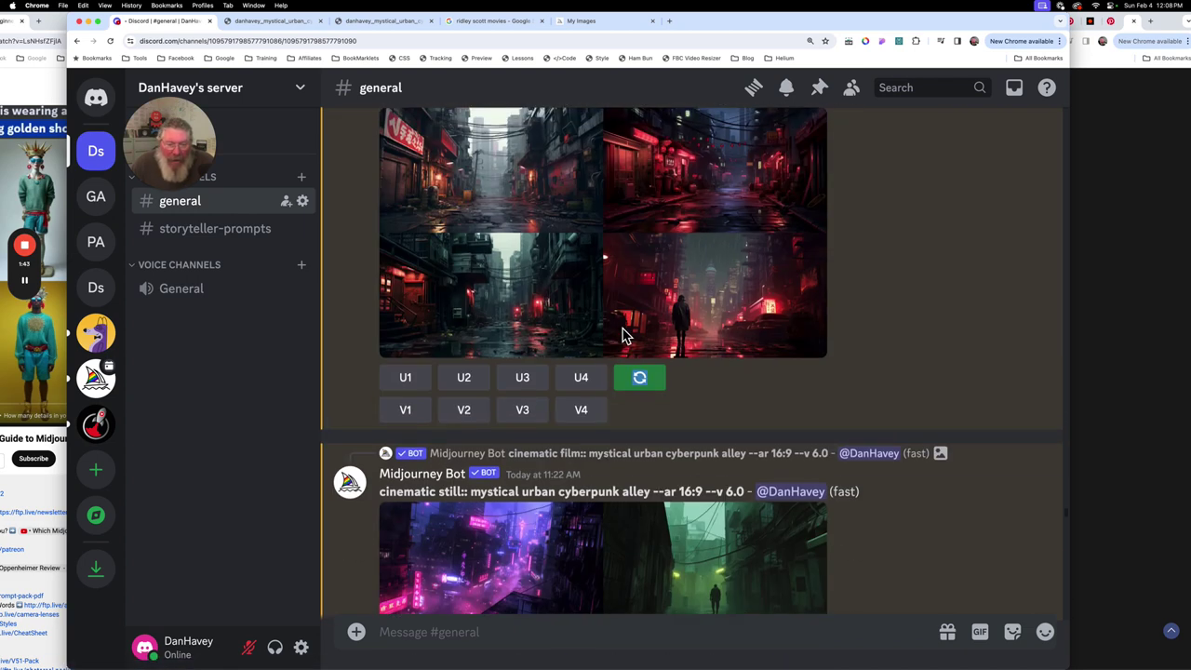
Scroll past the v6.0 alley grid, dismissing the Invalid parameter error message.
scroll(624, 335, down, 2)
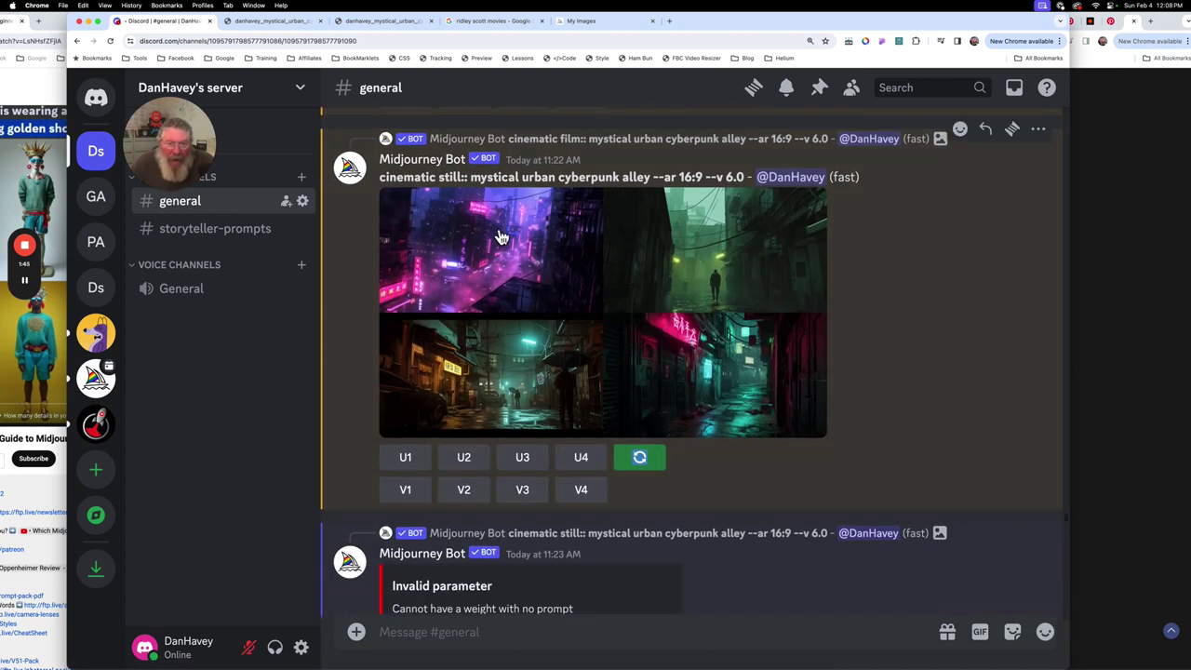
scroll(644, 258, down, 3)
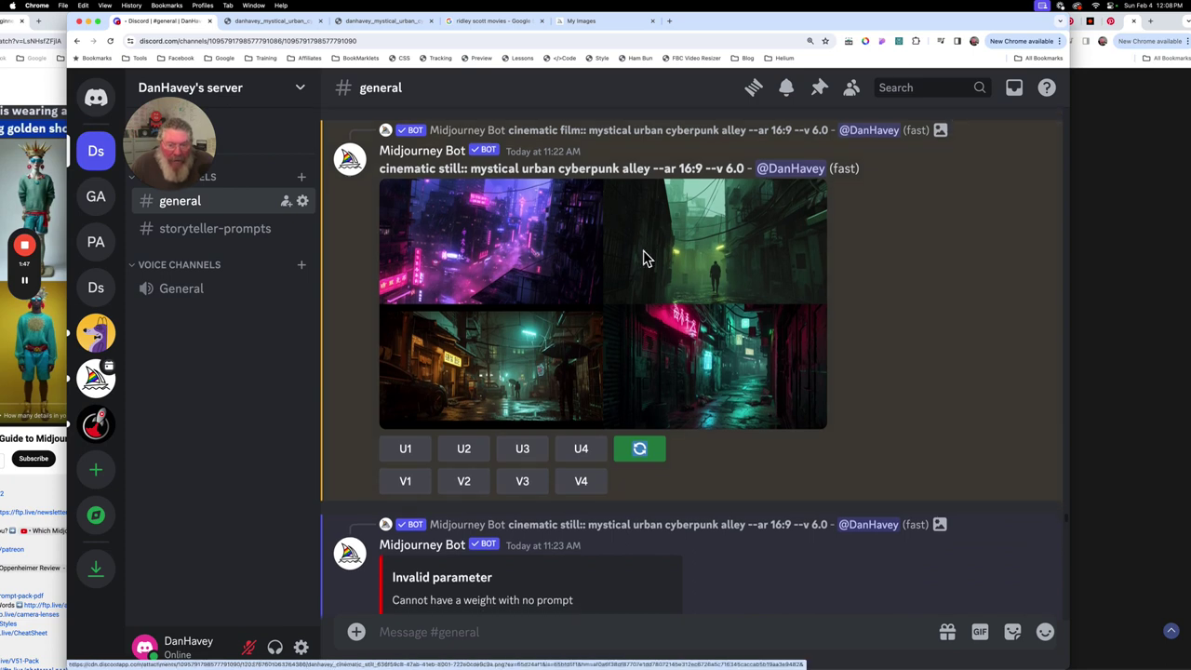
scroll(647, 258, down, 1)
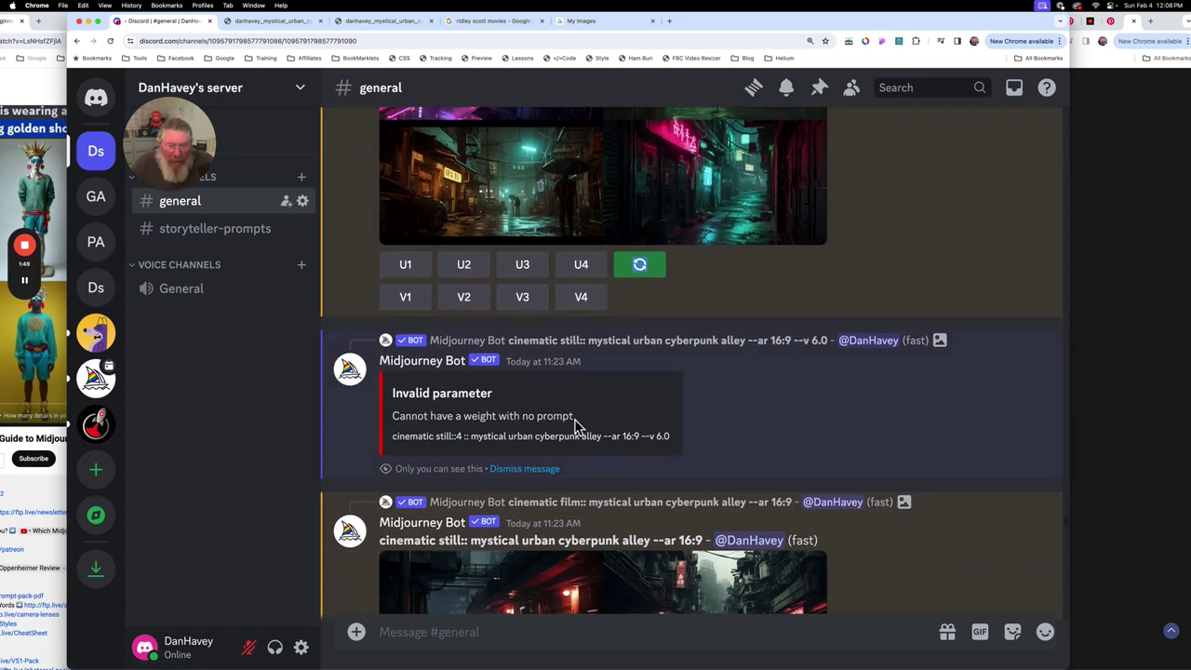
click(535, 468)
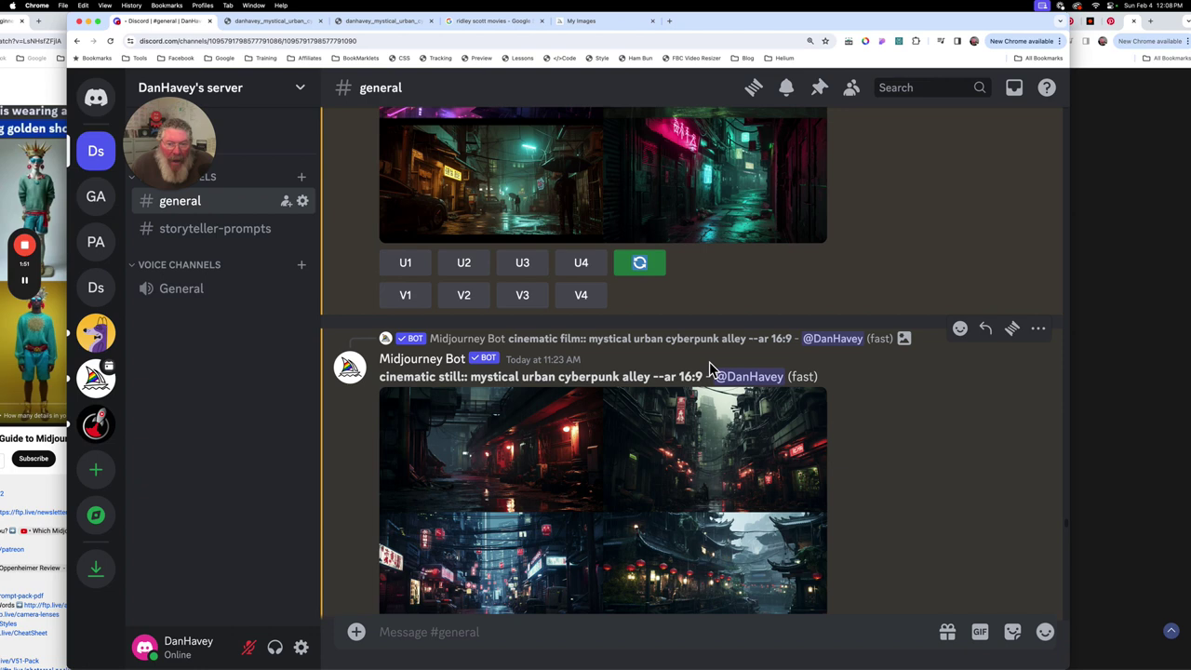
scroll(707, 372, down, 1)
scroll(656, 386, up, 5)
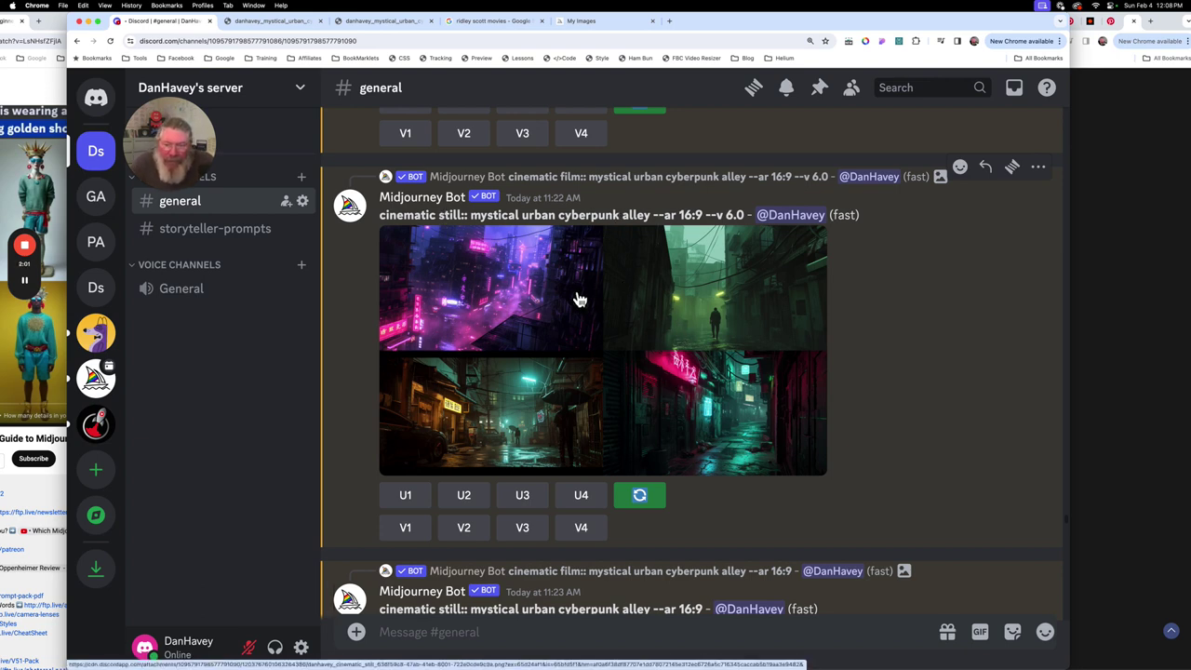
Scroll down to the 'cinematic still::' alley grid generated without --v 6.0.
scroll(693, 321, down, 1)
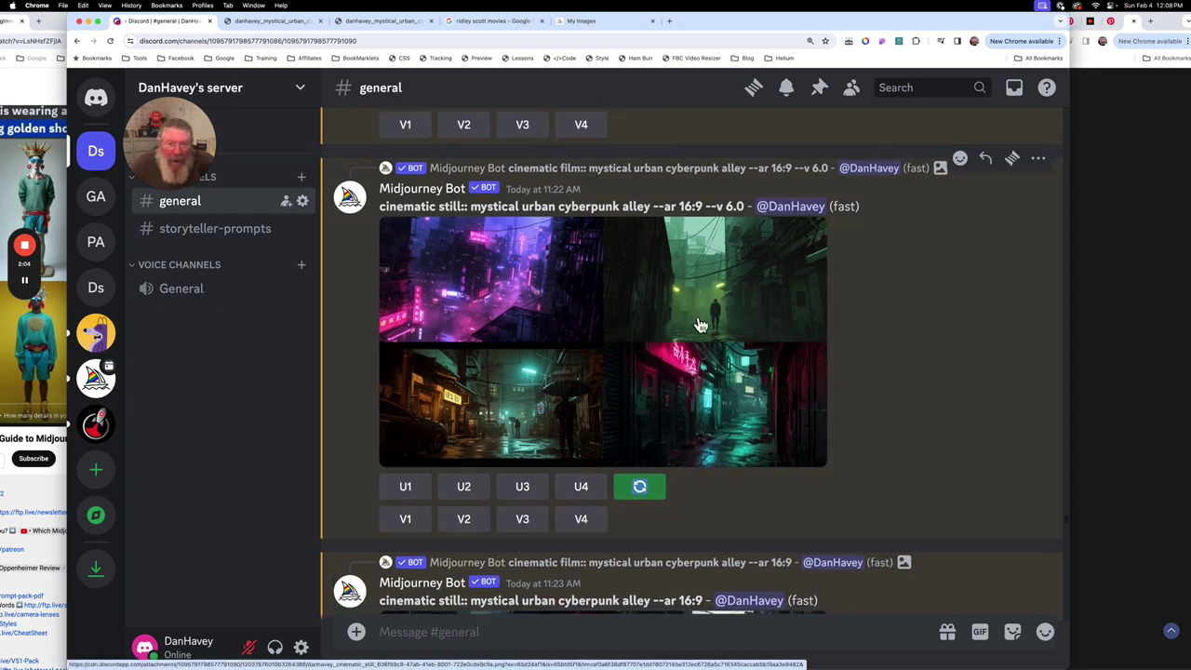
scroll(696, 322, down, 1)
scroll(697, 321, down, 2)
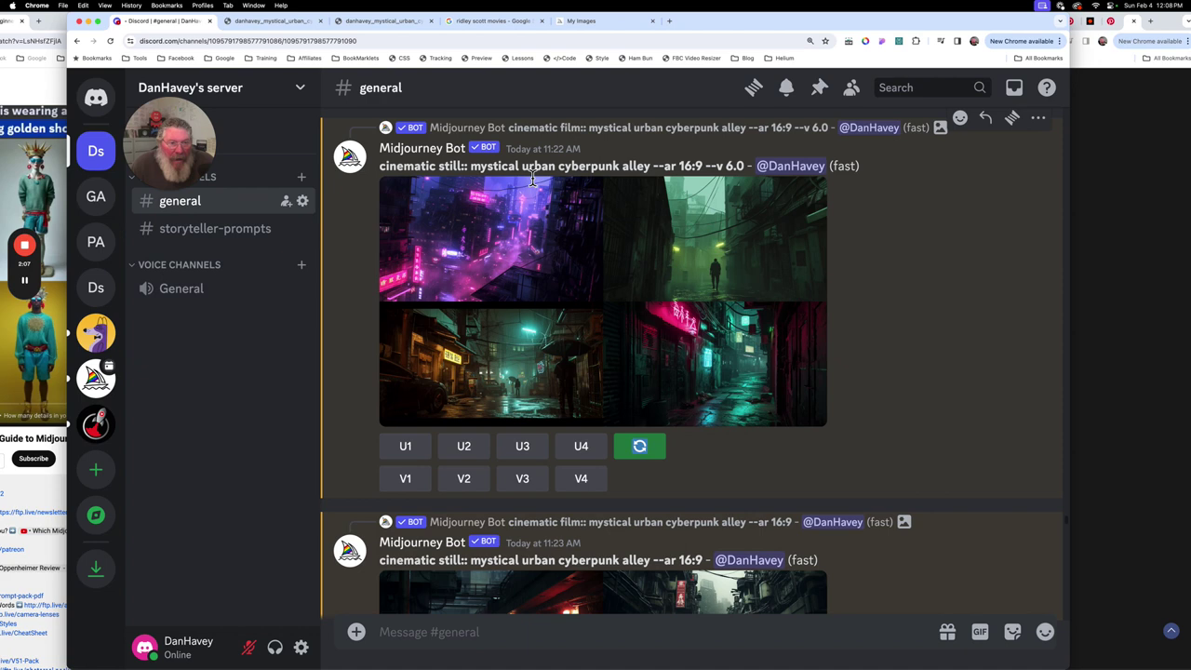
scroll(606, 332, up, 5)
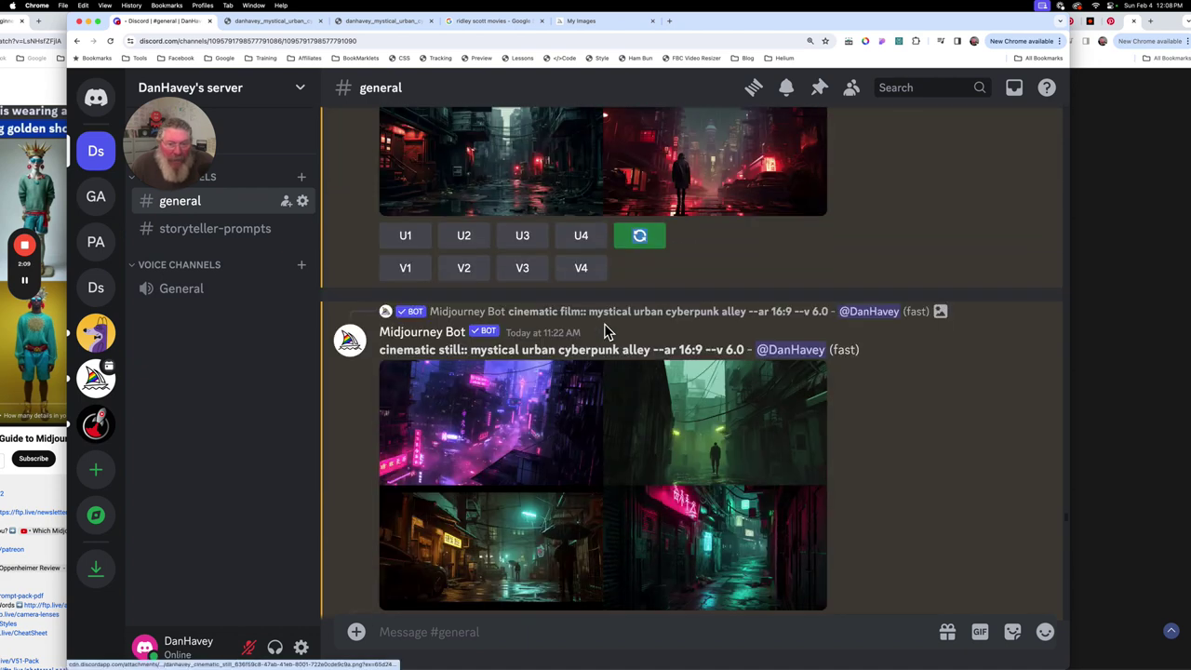
scroll(607, 332, up, 5)
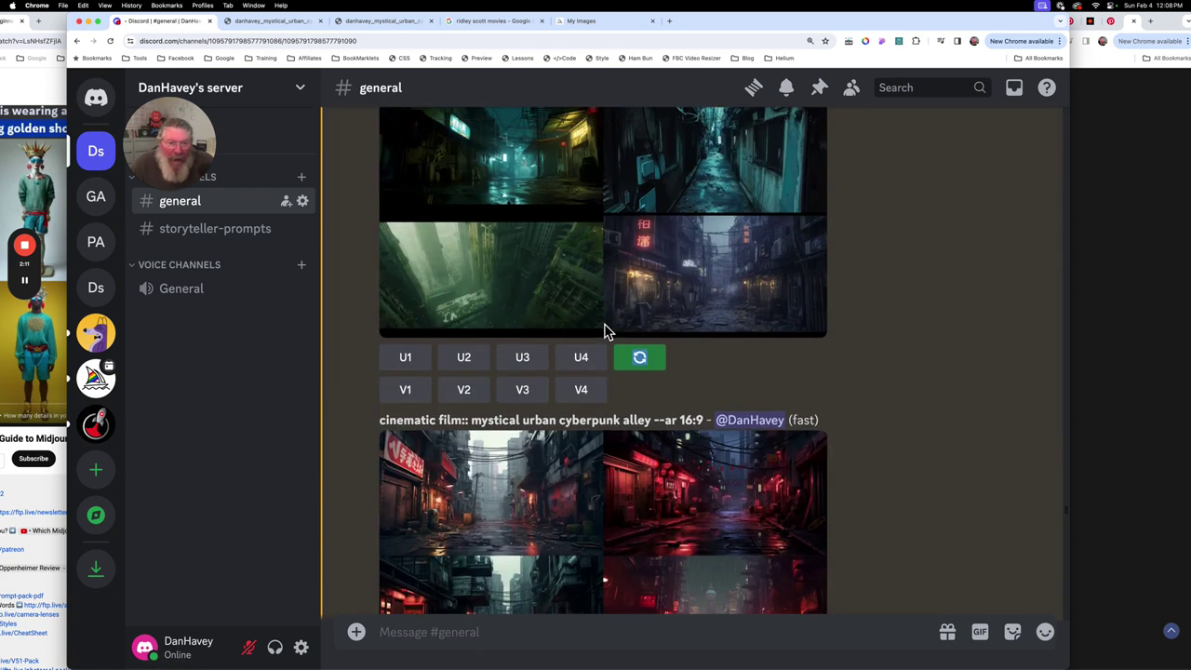
scroll(607, 332, down, 9)
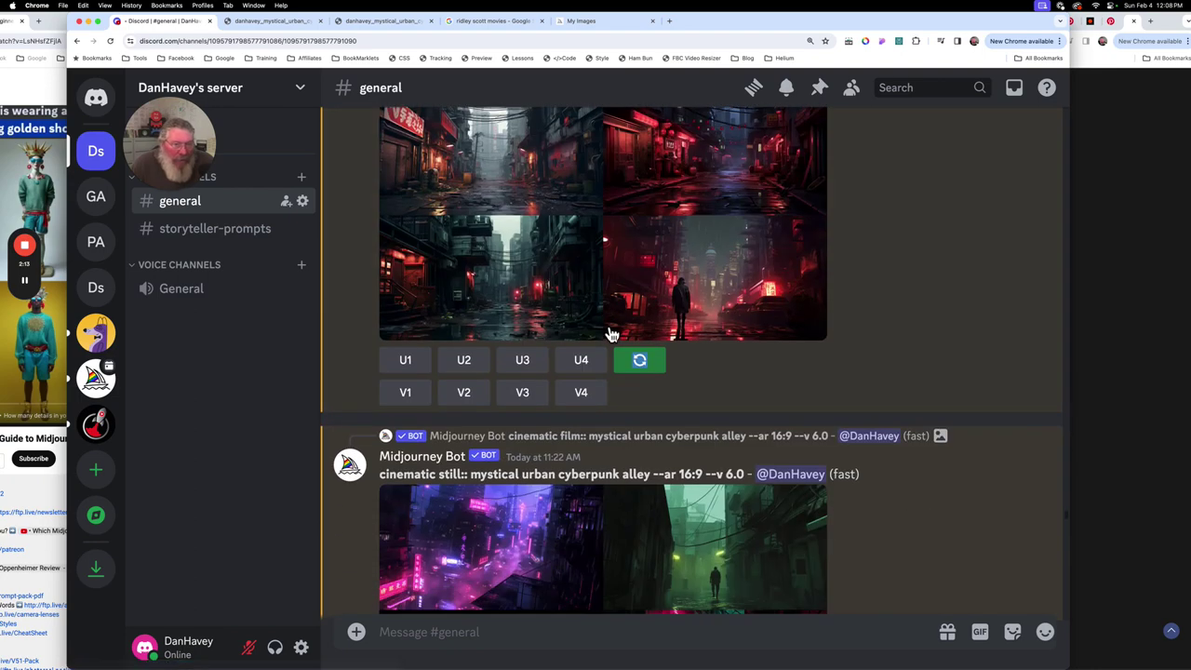
scroll(607, 332, down, 4)
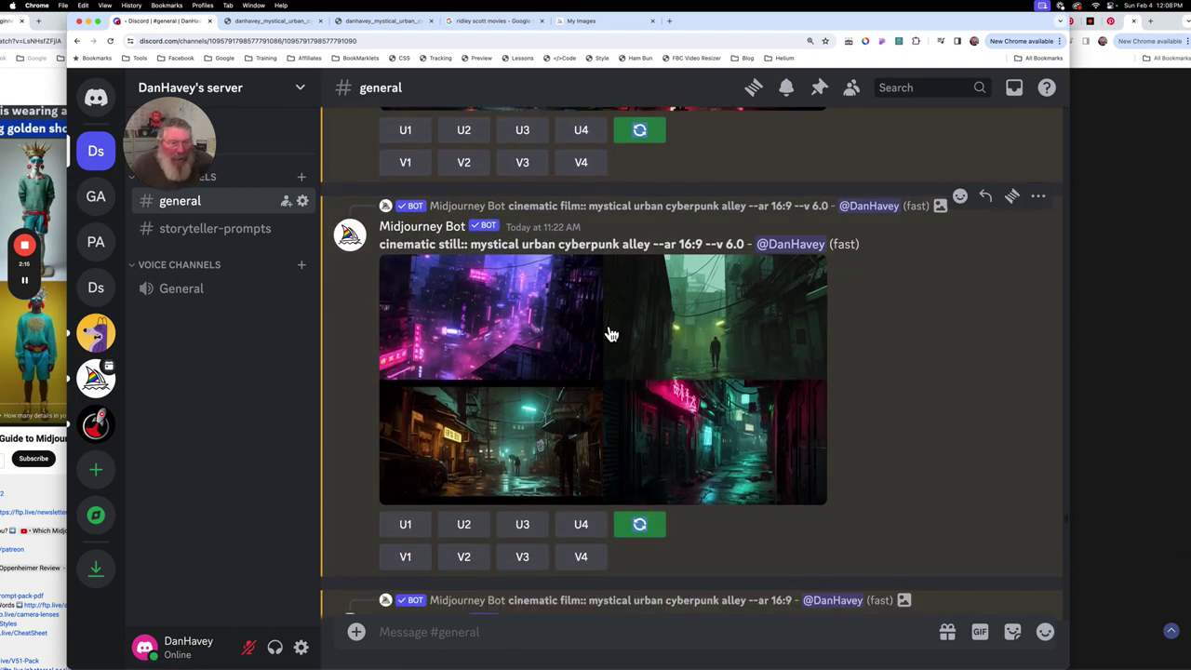
scroll(610, 333, down, 3)
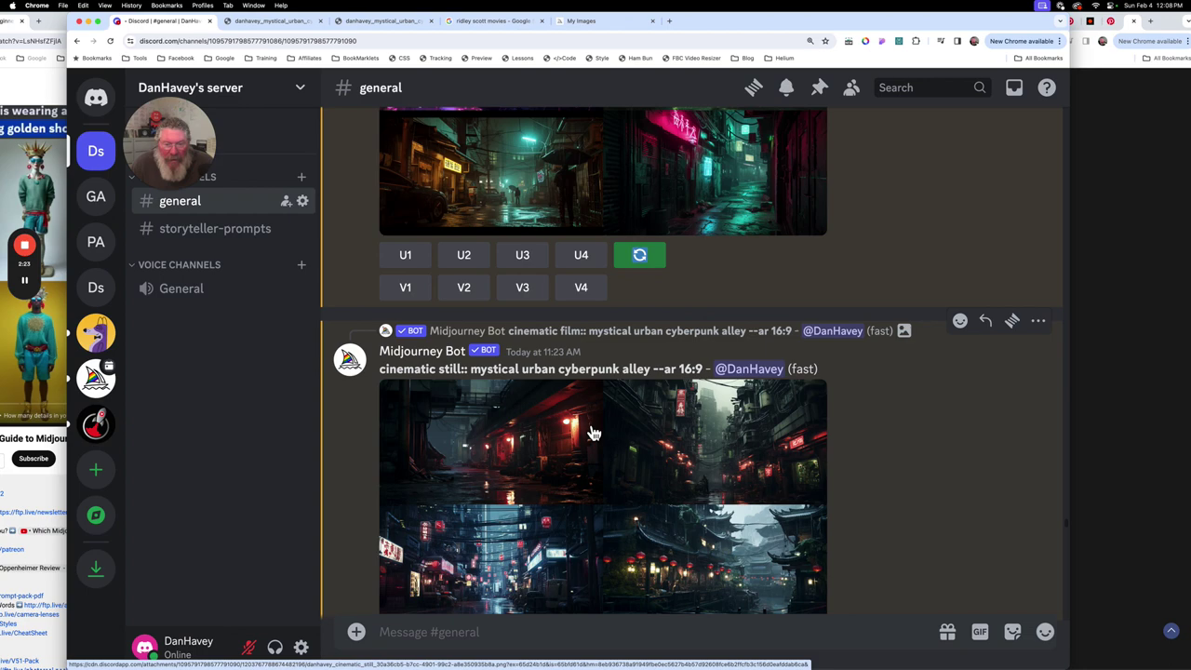
Compare the midday alley grids generated with and without --v 6.0.
scroll(594, 433, down, 8)
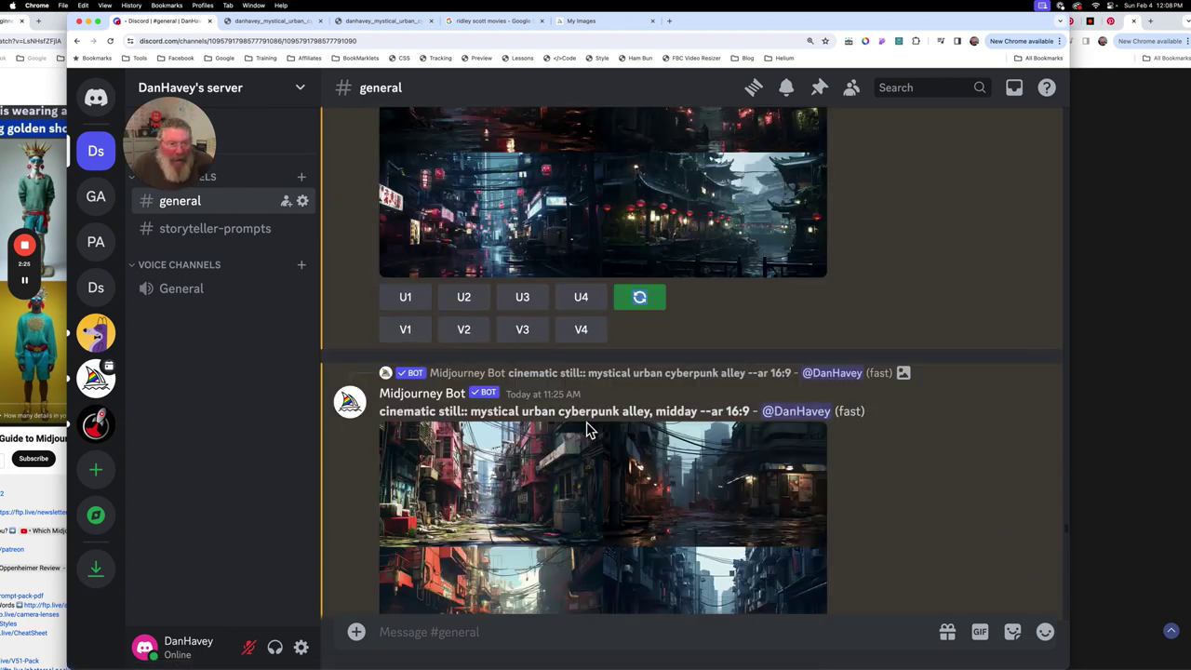
scroll(586, 430, down, 2)
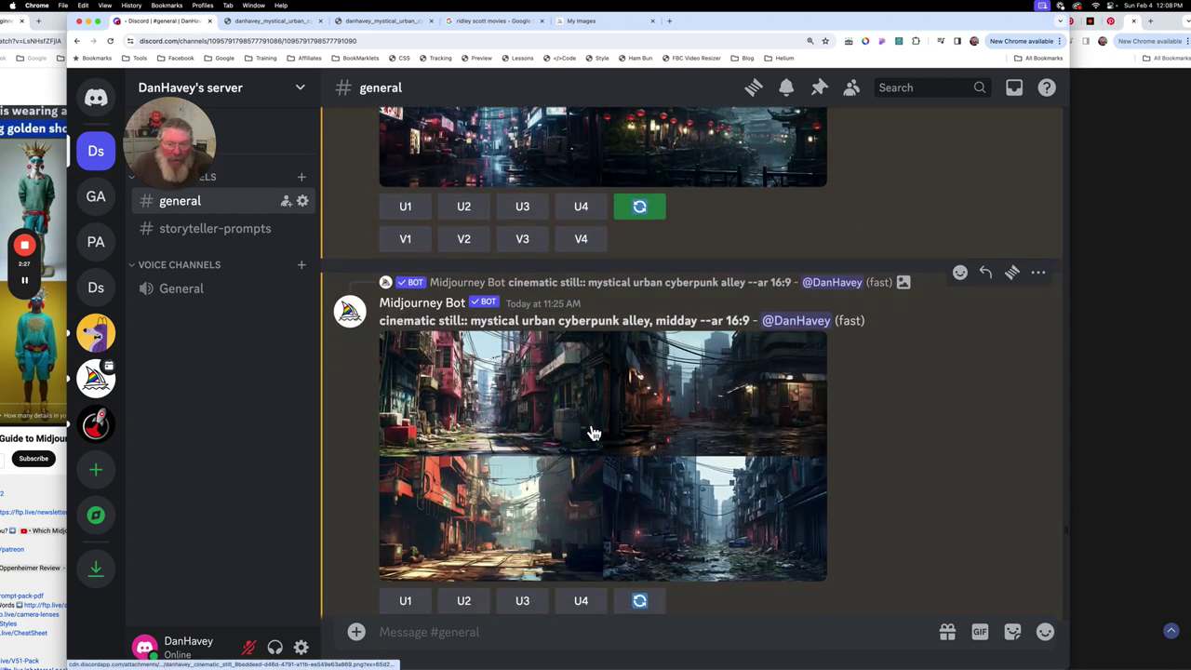
scroll(591, 419, down, 1)
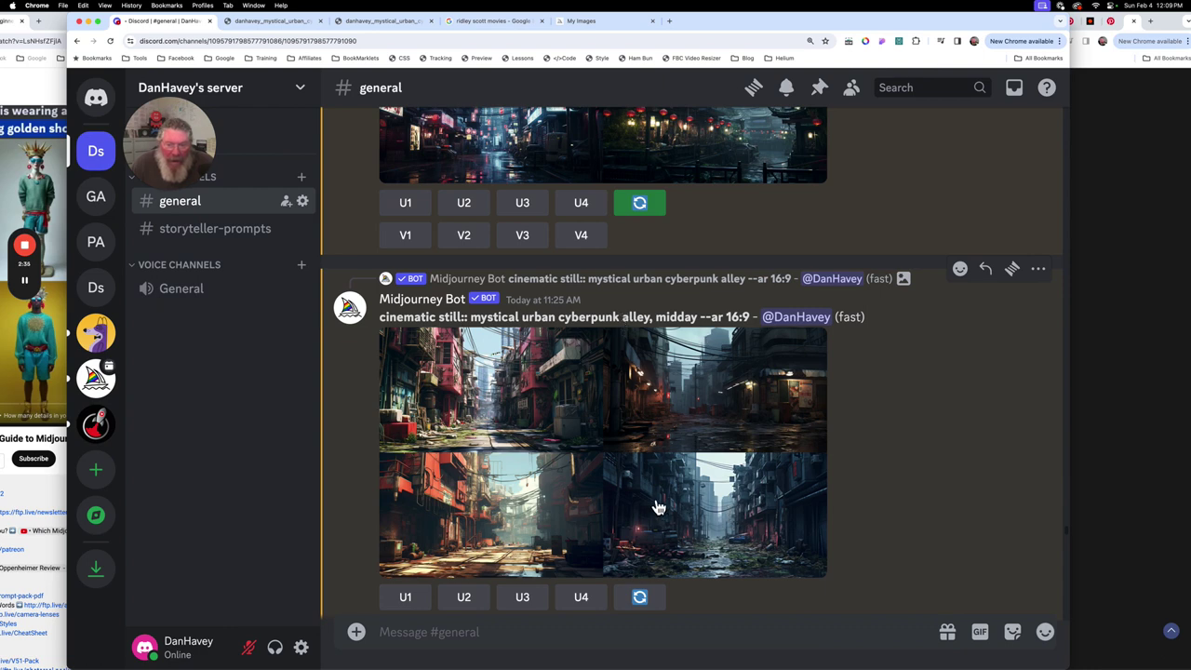
scroll(657, 505, down, 1)
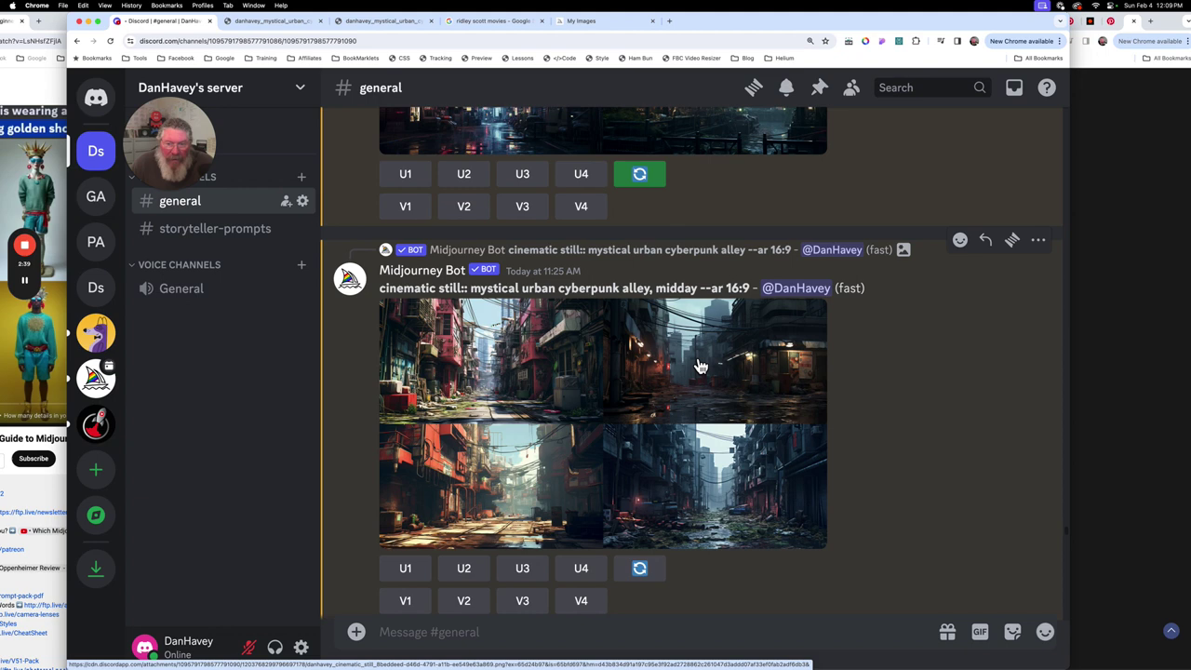
scroll(694, 368, down, 5)
scroll(693, 363, down, 8)
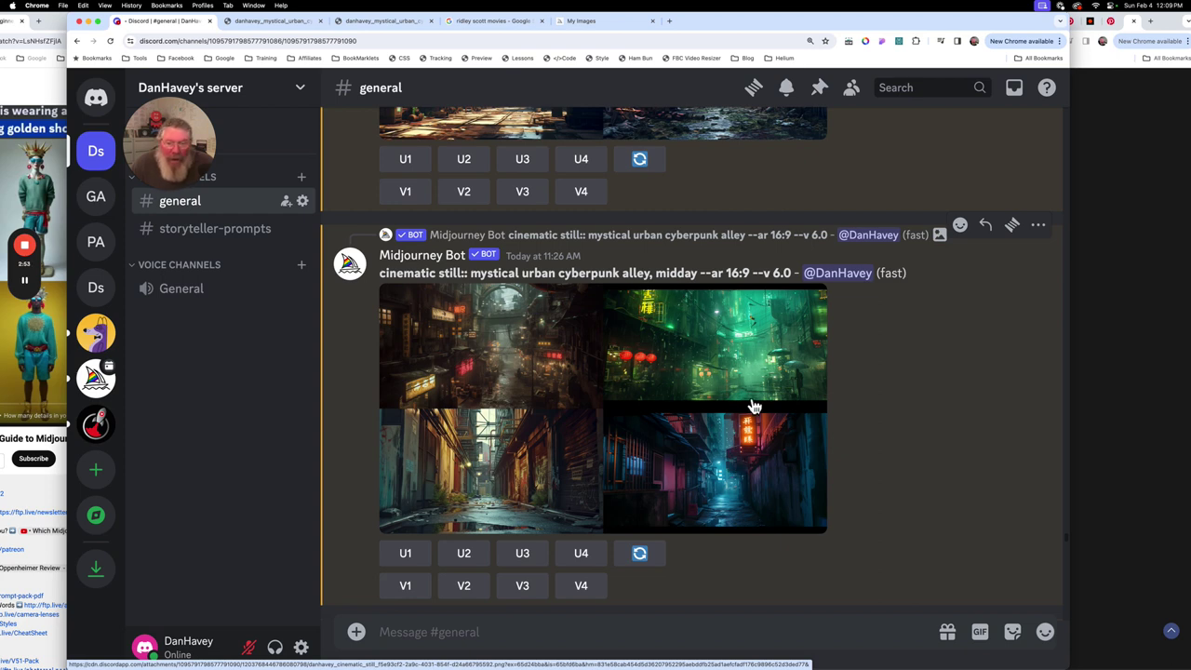
scroll(753, 406, up, 3)
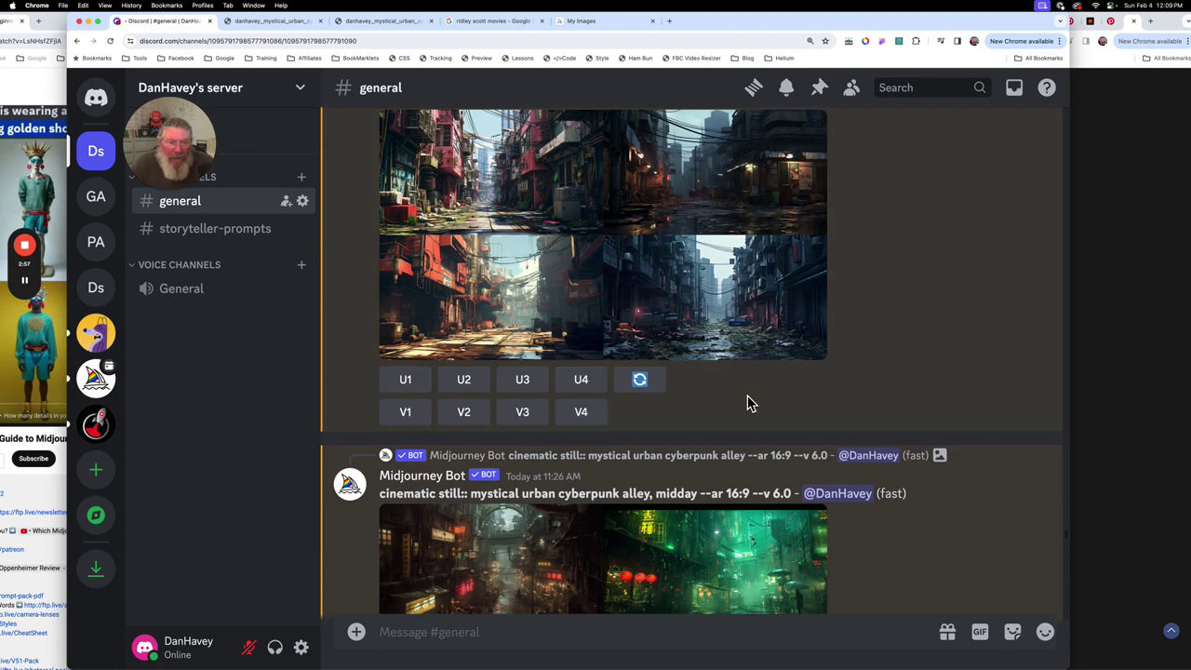
scroll(752, 403, down, 5)
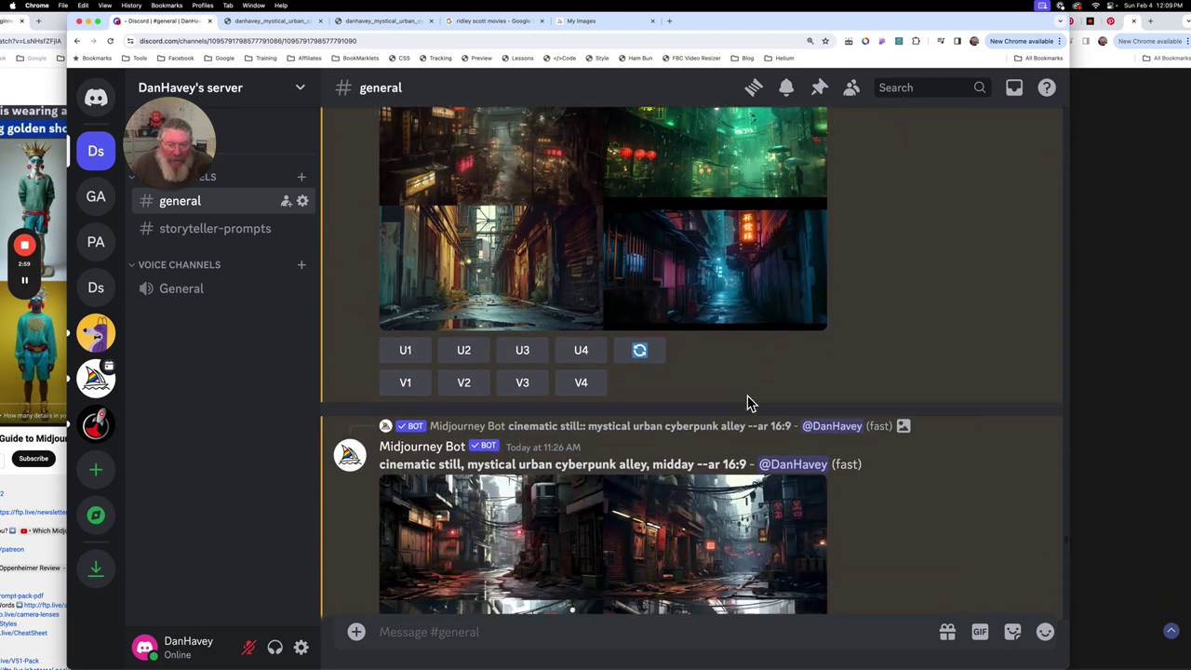
scroll(752, 403, down, 2)
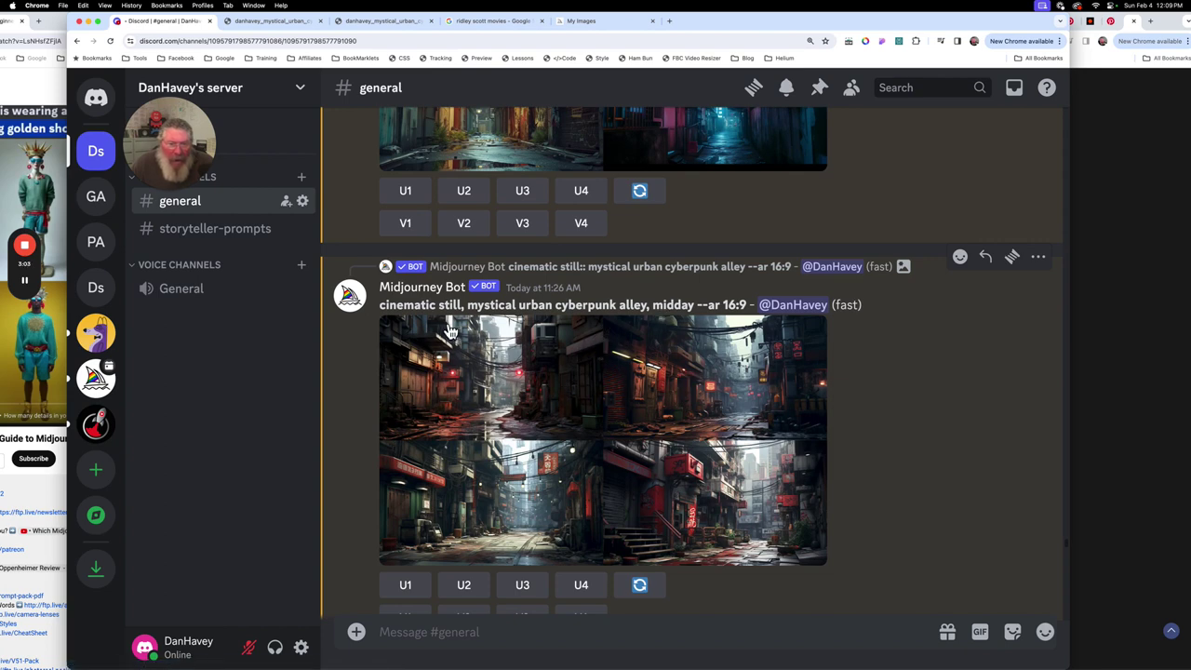
scroll(509, 312, up, 4)
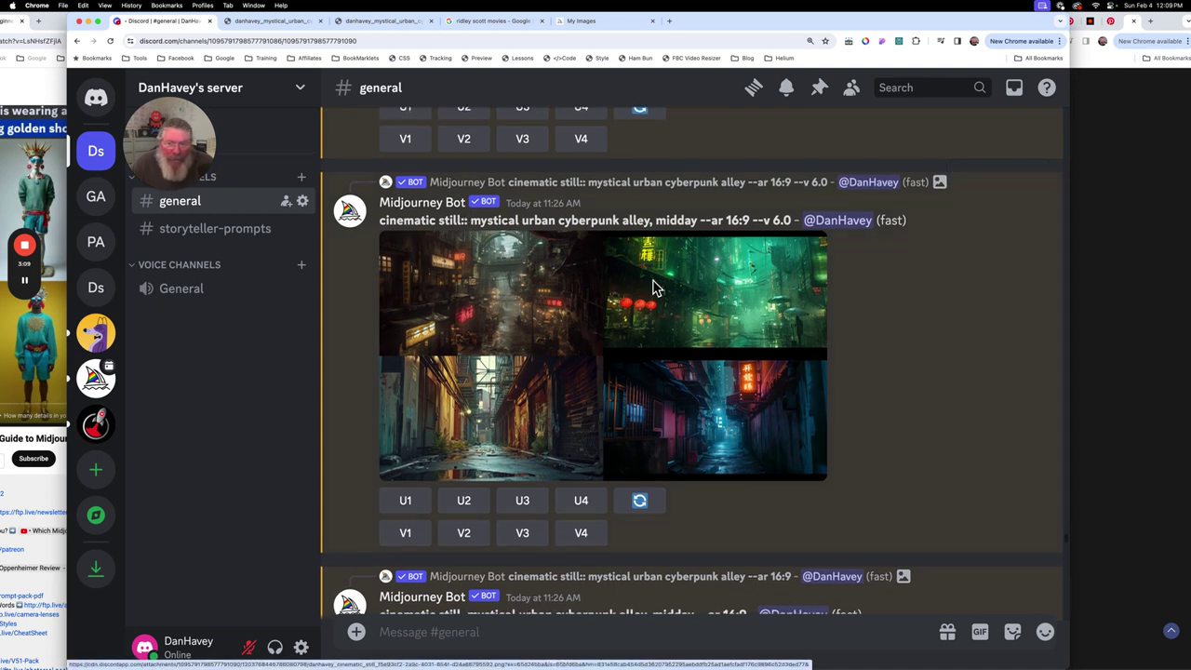
Continue past the comma-separated version down to the sword-swinging warlord::4 --v 6.0 grid.
scroll(652, 285, down, 2)
scroll(652, 285, down, 2)
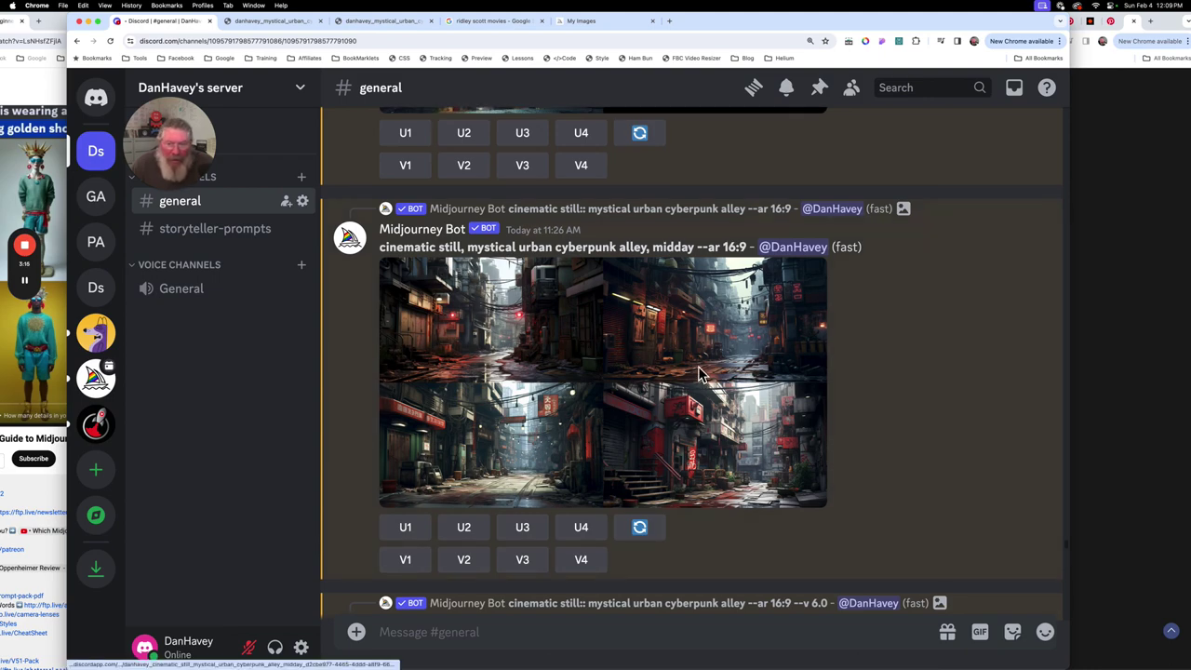
scroll(697, 376, up, 2)
scroll(700, 375, down, 4)
scroll(704, 376, up, 2)
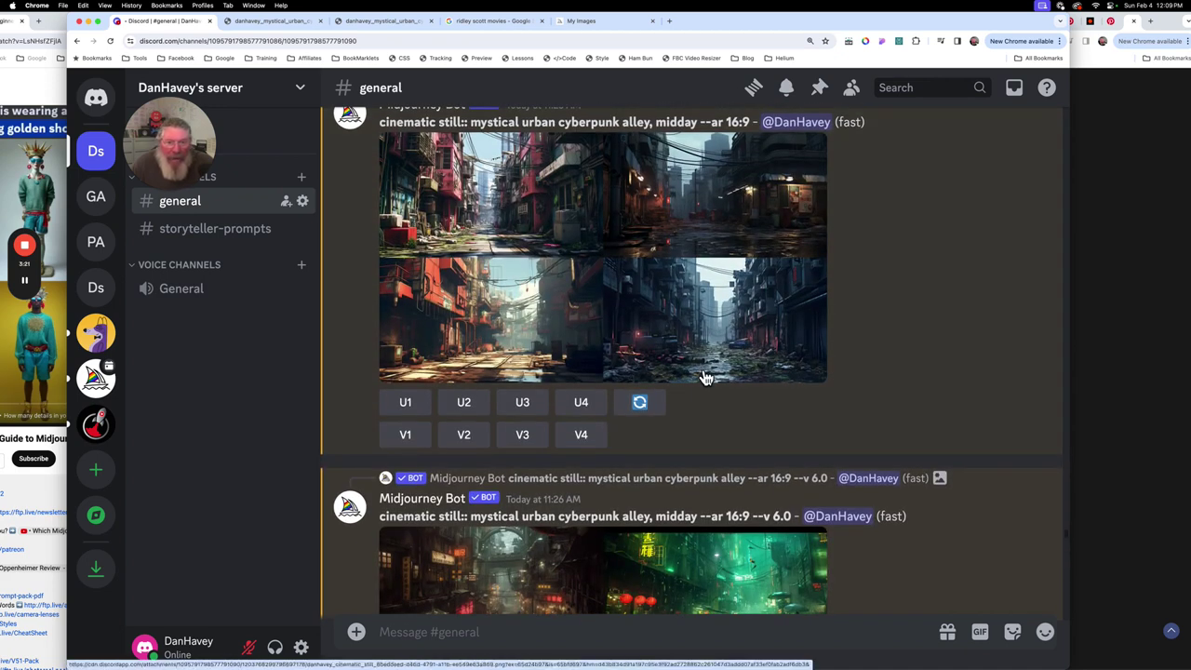
scroll(705, 377, down, 10)
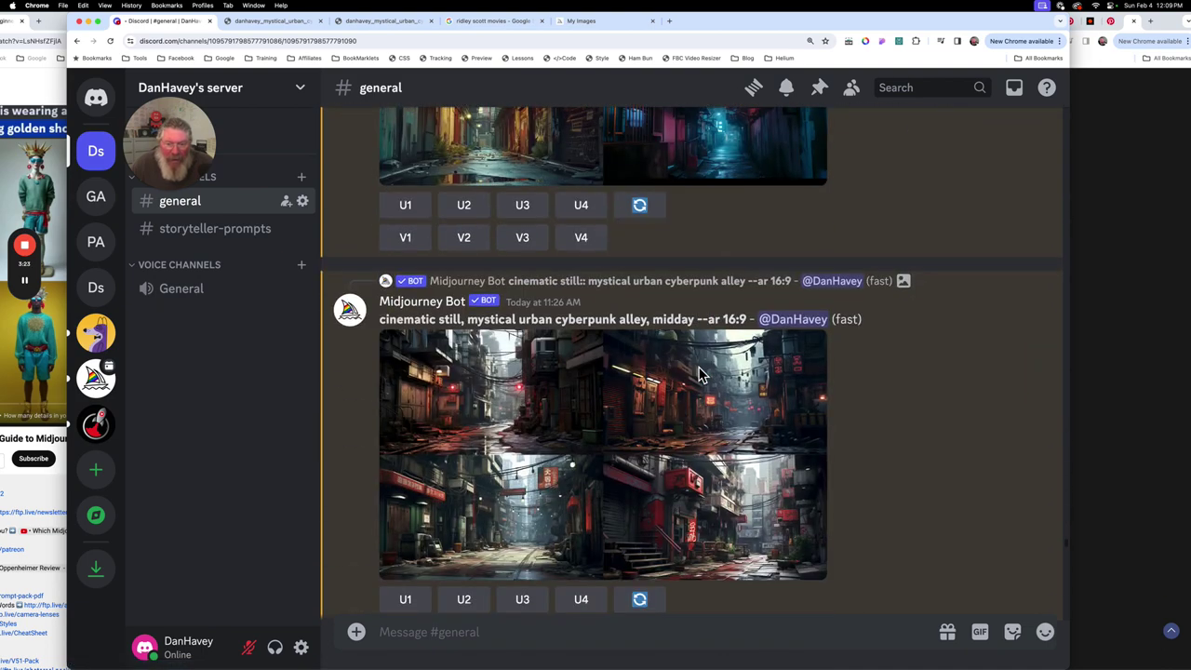
scroll(750, 486, down, 6)
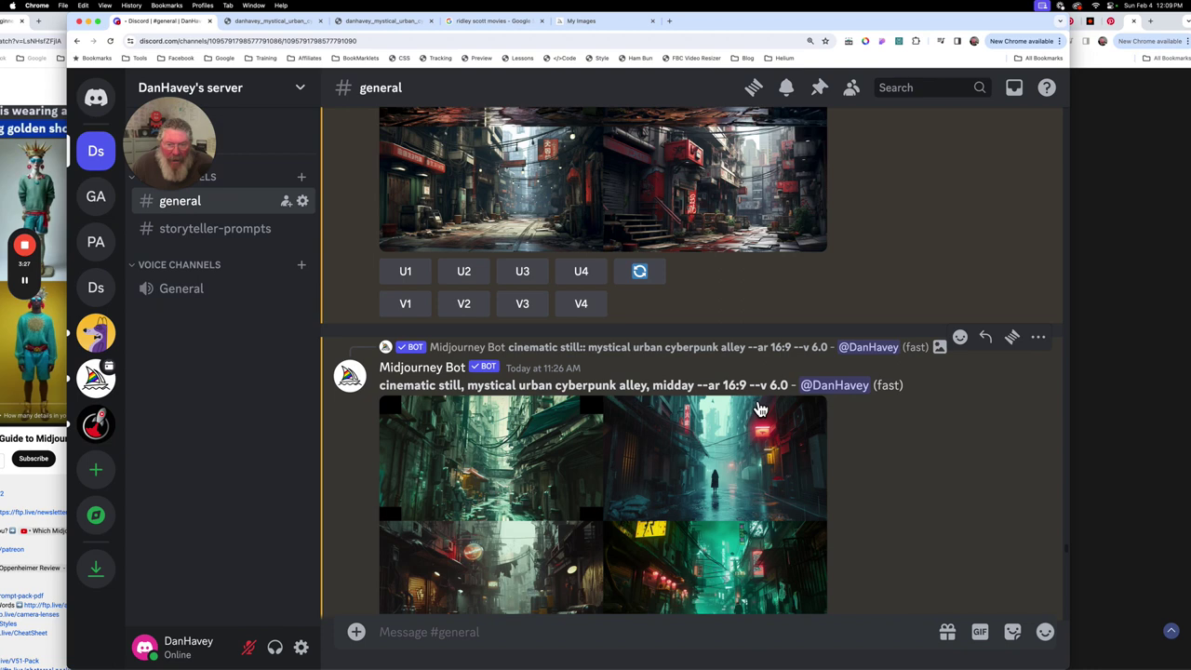
scroll(761, 409, down, 1)
scroll(761, 410, down, 1)
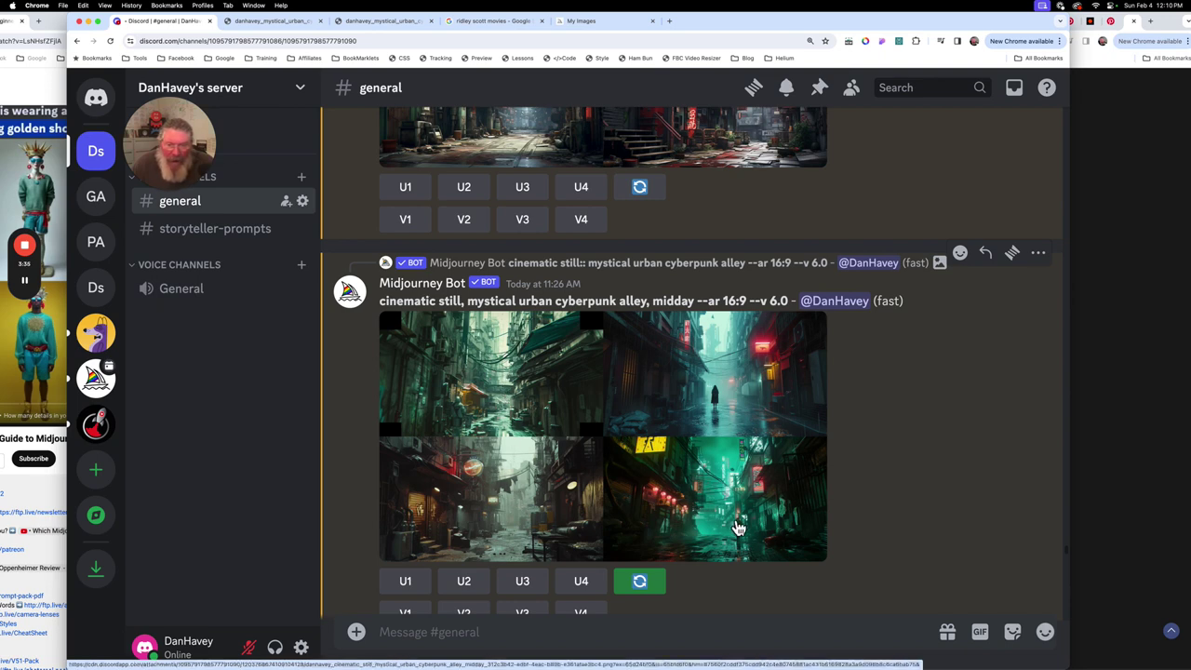
scroll(718, 508, down, 5)
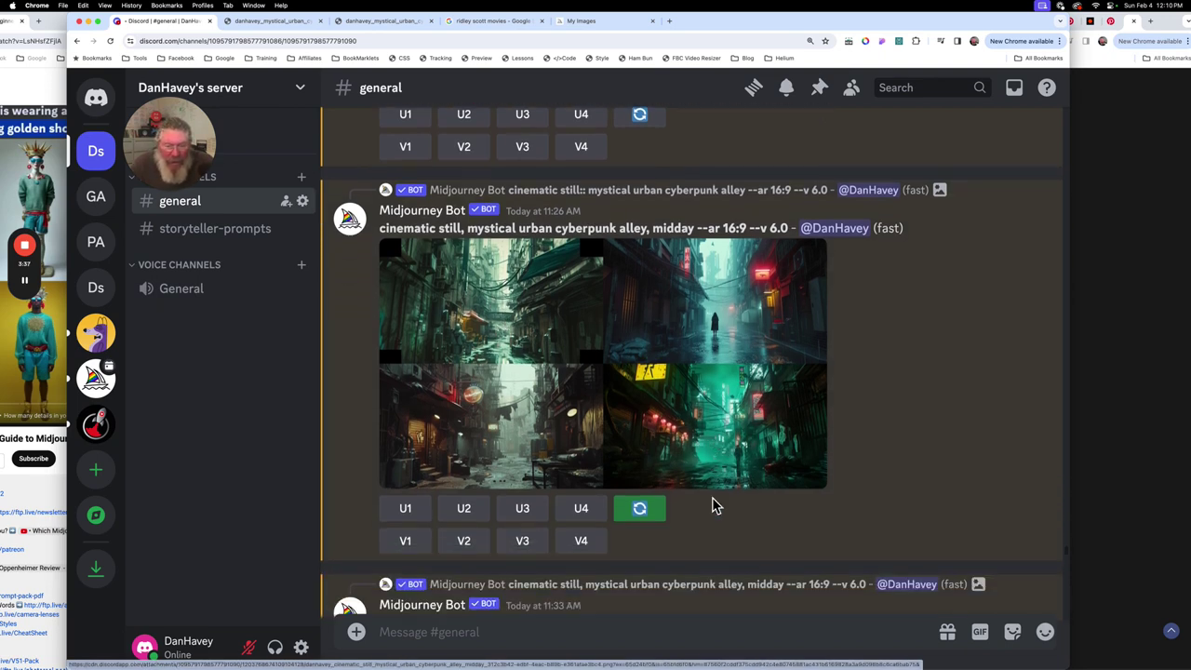
scroll(719, 508, down, 3)
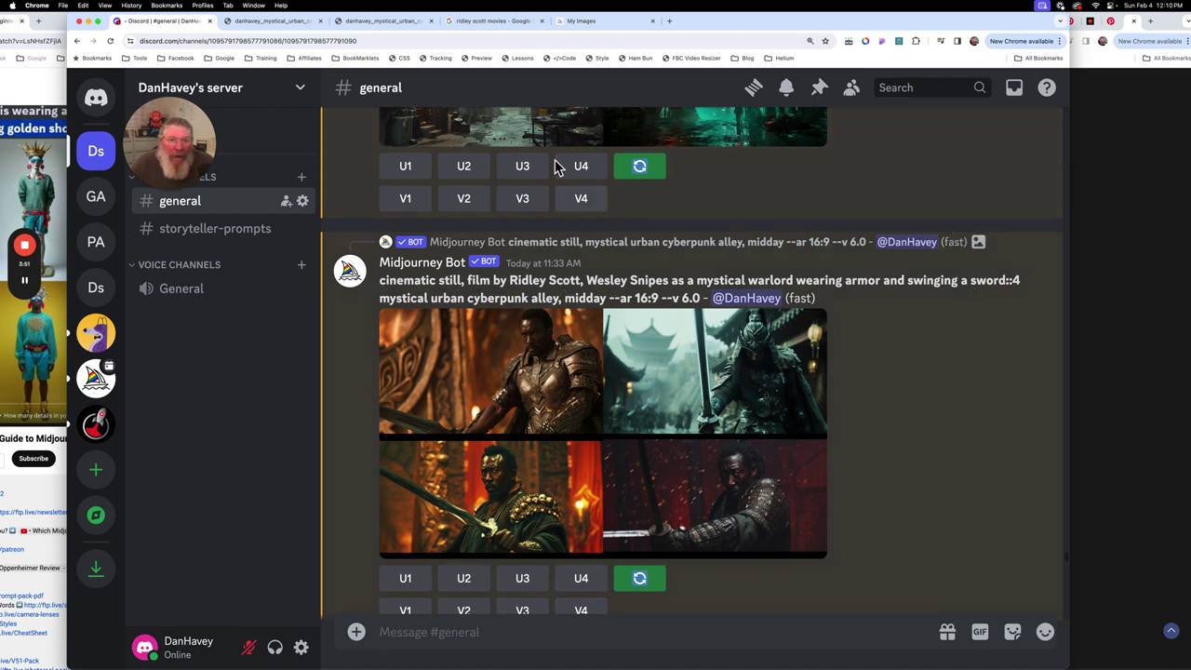
Look over the director's film posters in the Google results, then return to Discord's #general.
click(503, 21)
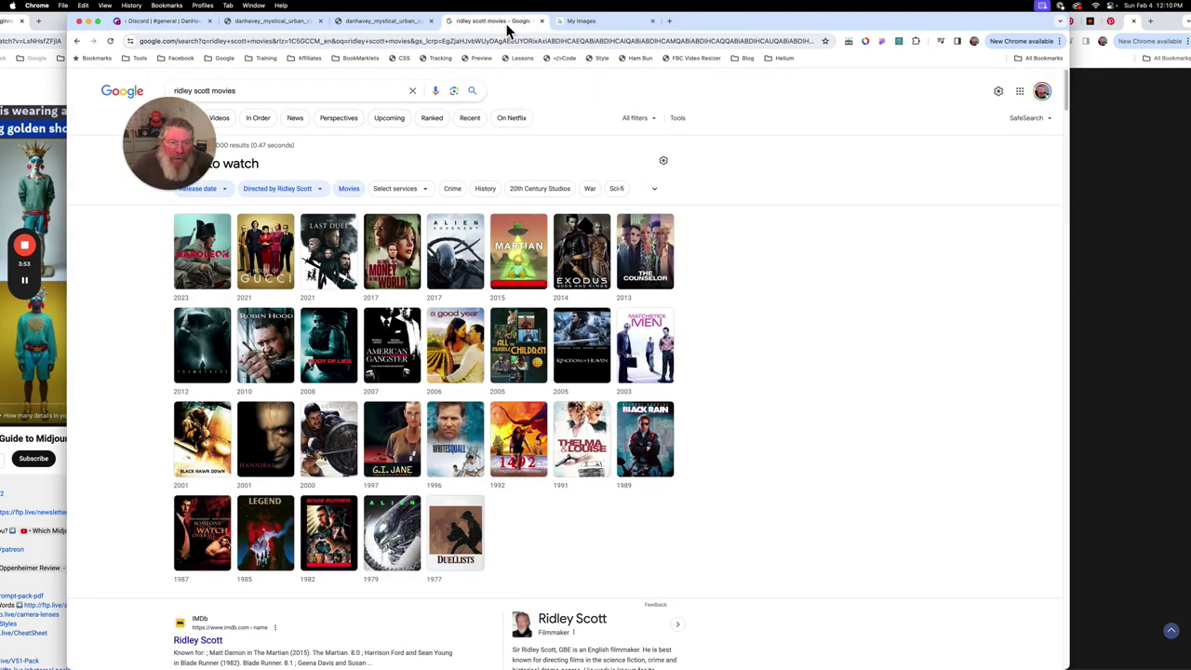
mouse_move(401, 543)
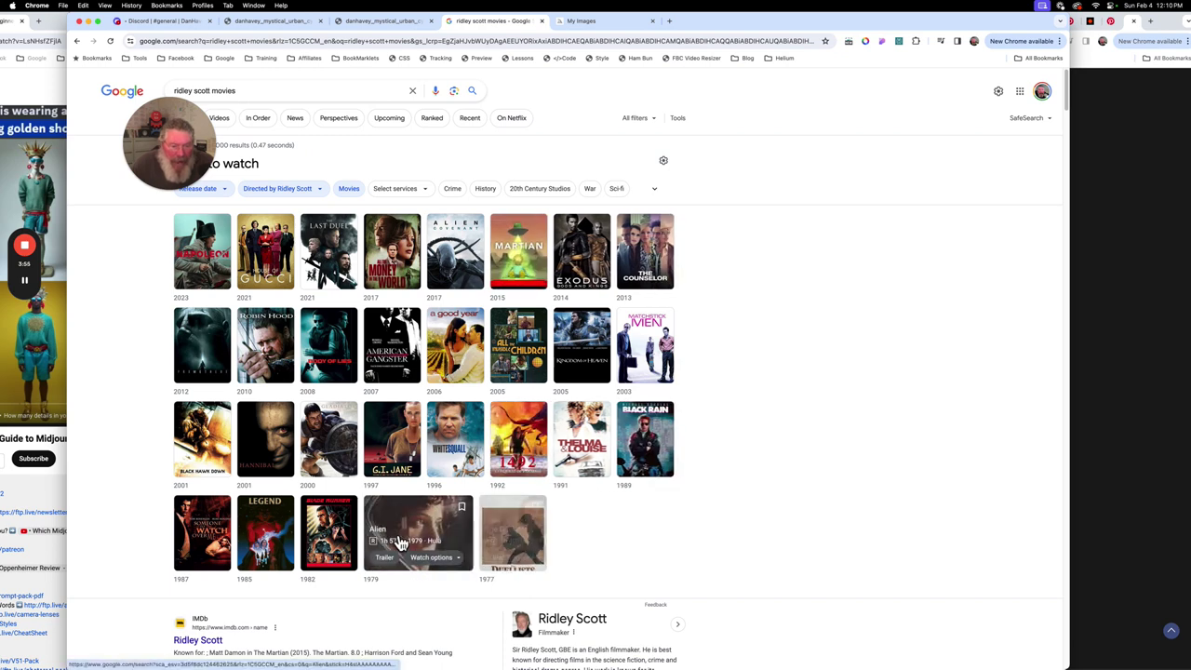
mouse_move(337, 547)
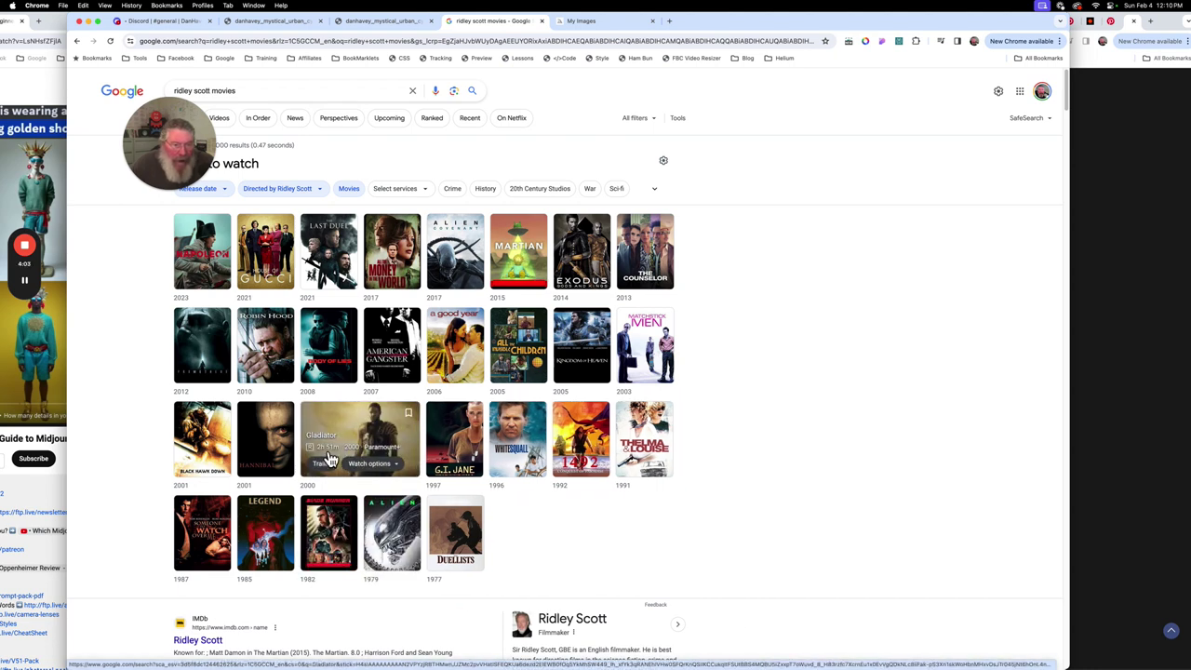
mouse_move(273, 339)
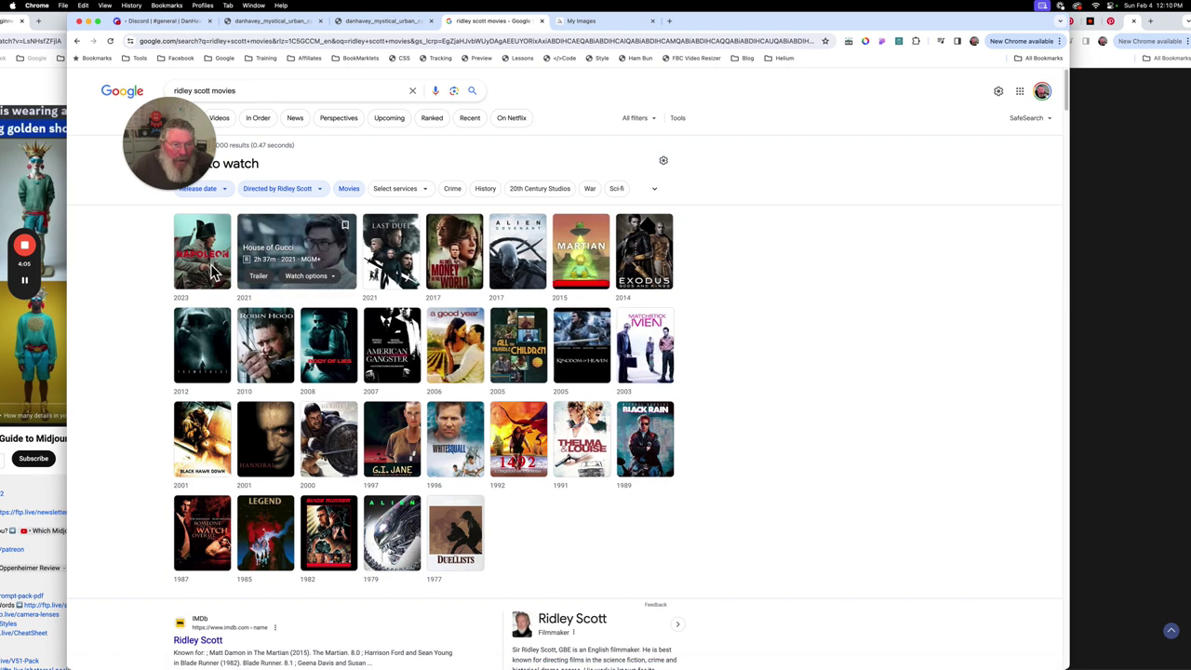
mouse_move(217, 275)
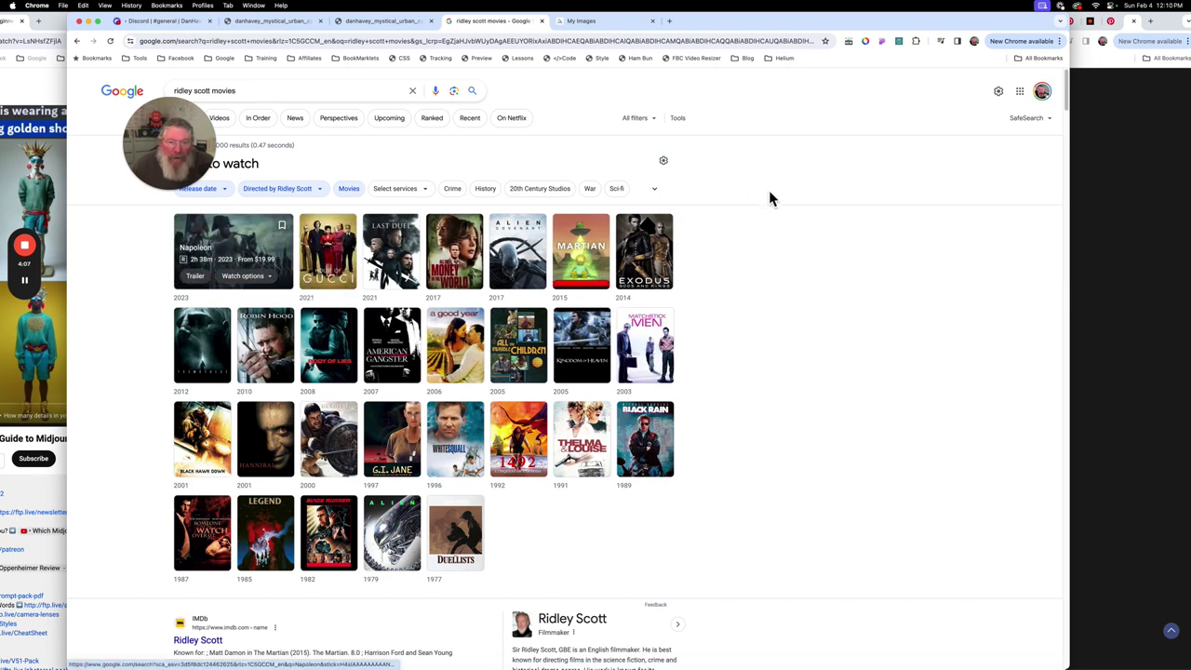
click(183, 26)
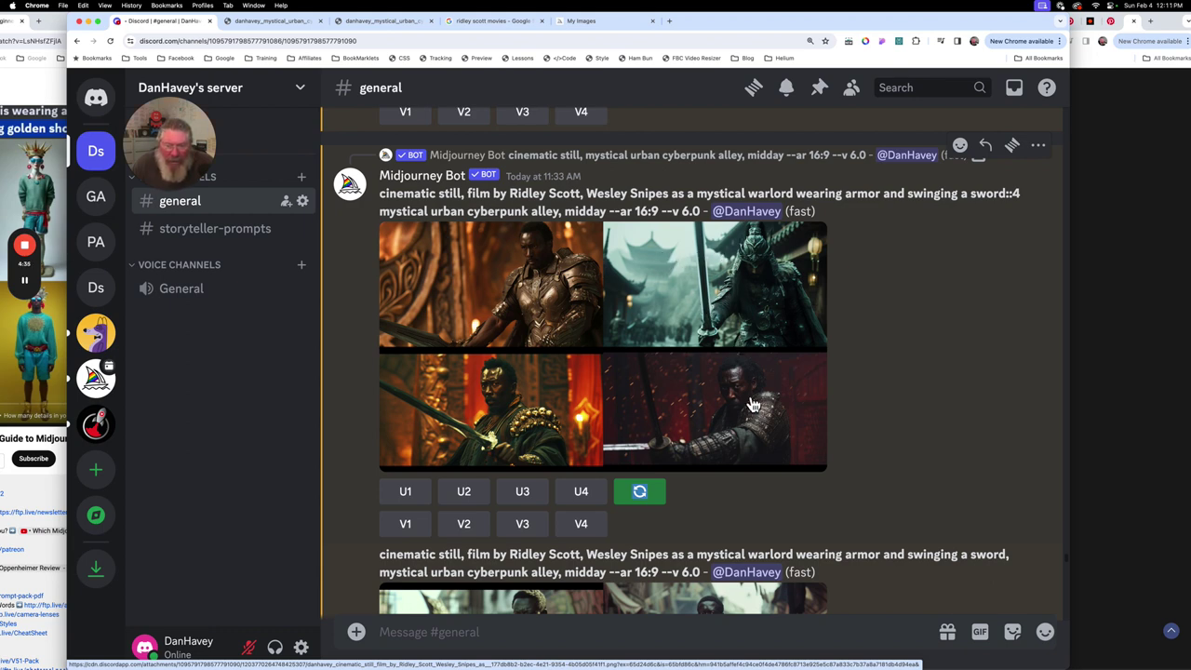
Show the 'swinging a sword::4' warlord grid with the comma-separated version's grid starting below.
scroll(749, 402, down, 2)
scroll(749, 402, down, 1)
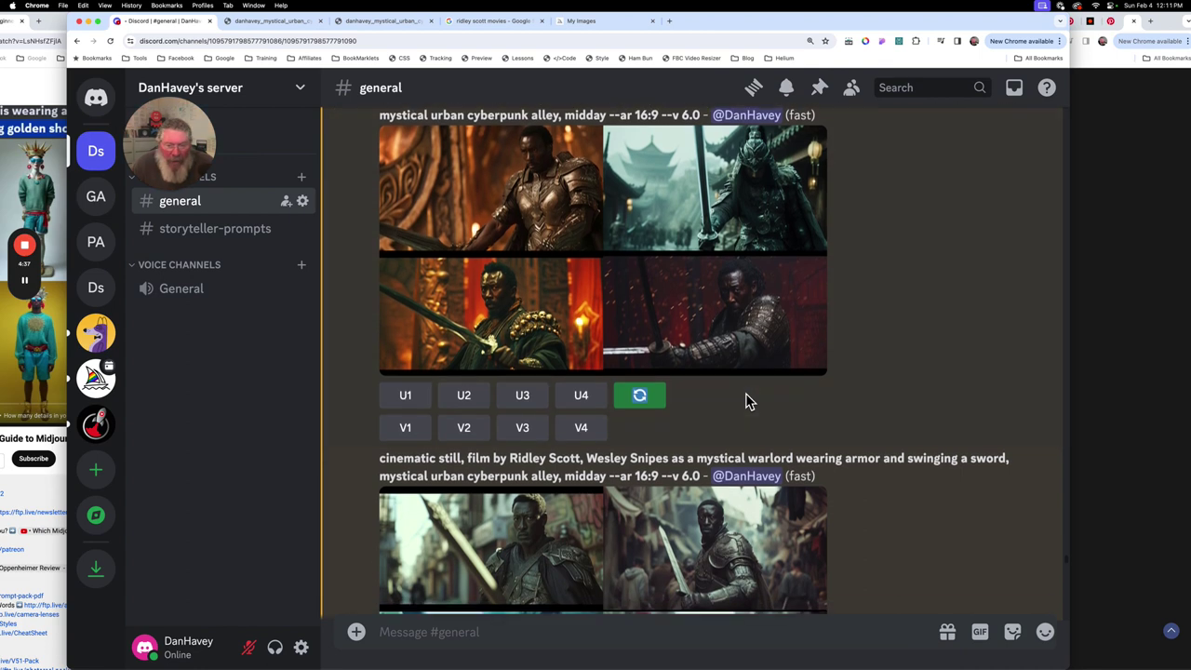
scroll(749, 402, up, 2)
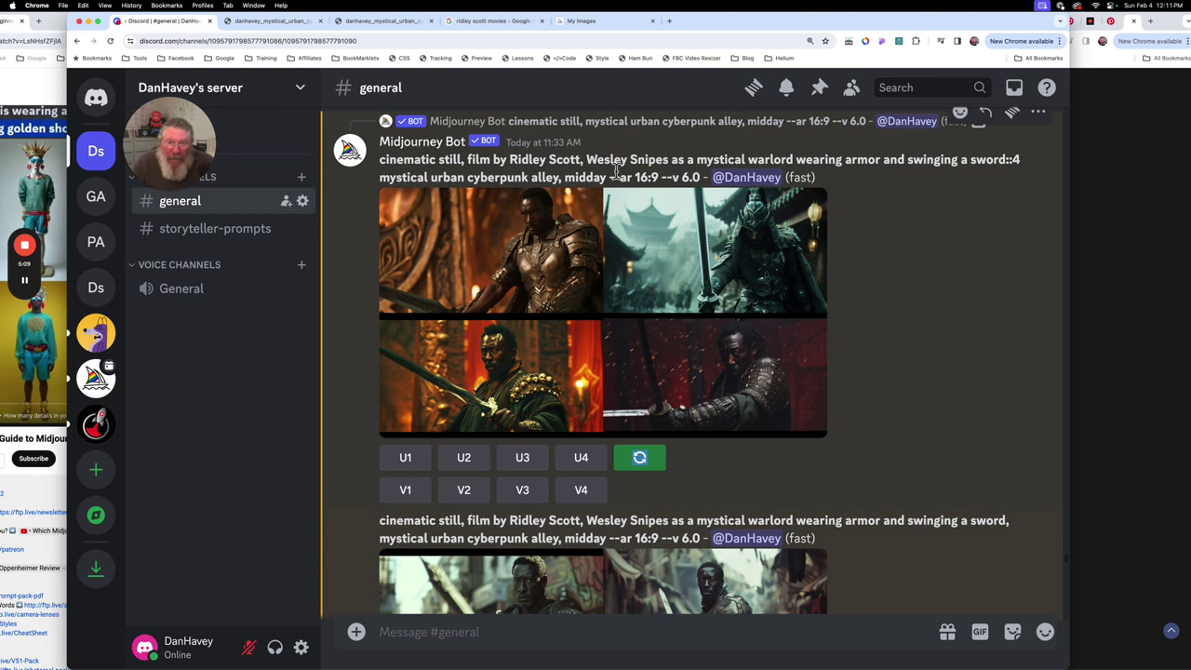
drag(588, 162, 1003, 173)
click(1000, 181)
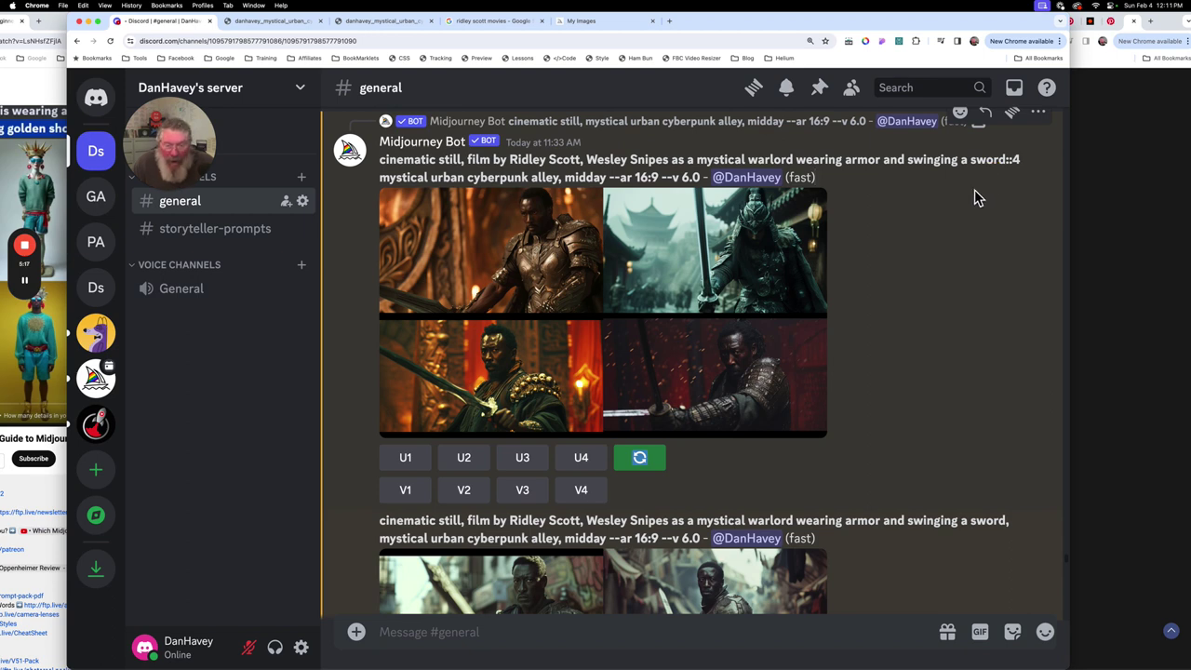
scroll(969, 210, down, 1)
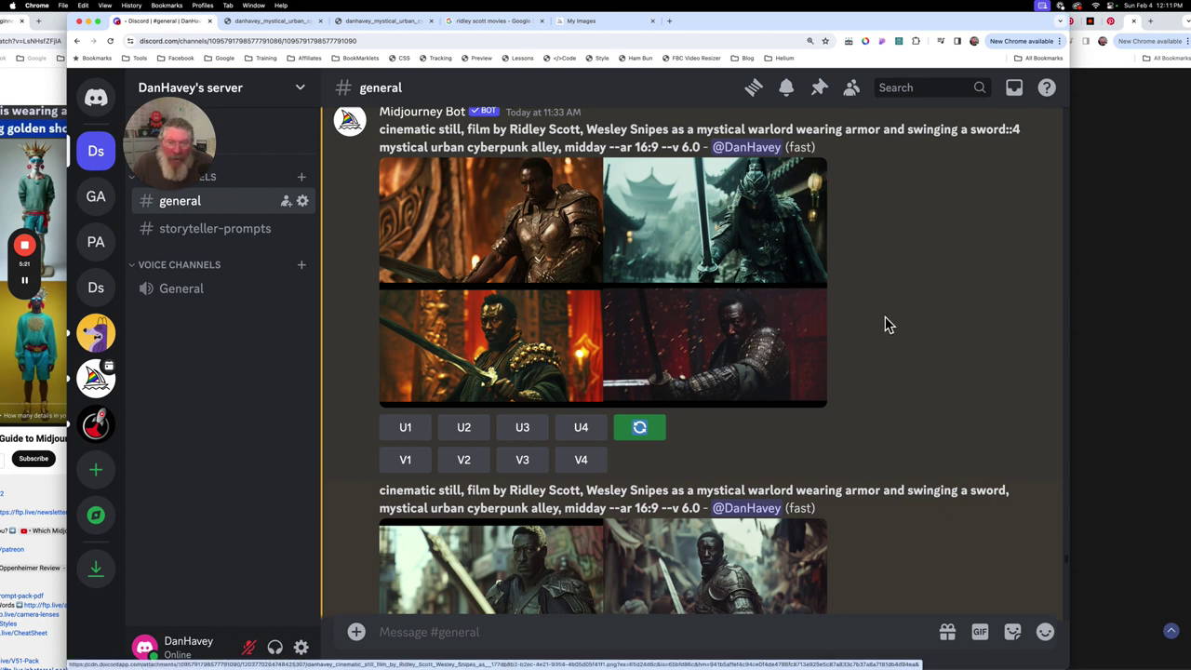
scroll(885, 321, down, 1)
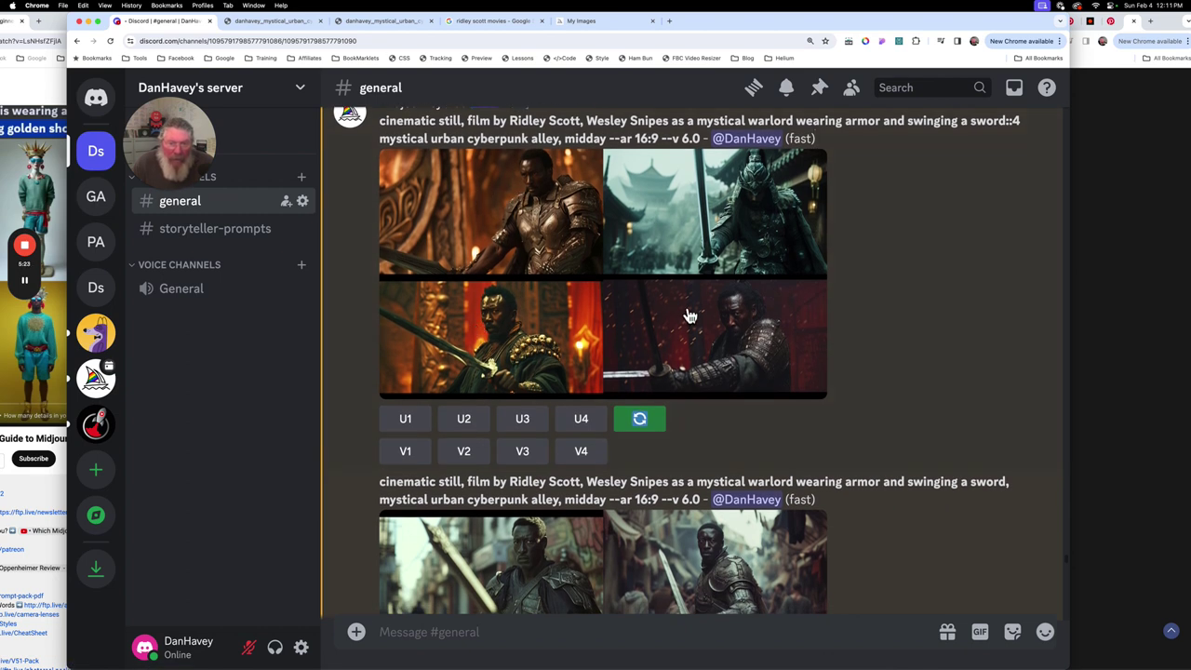
scroll(521, 316, down, 5)
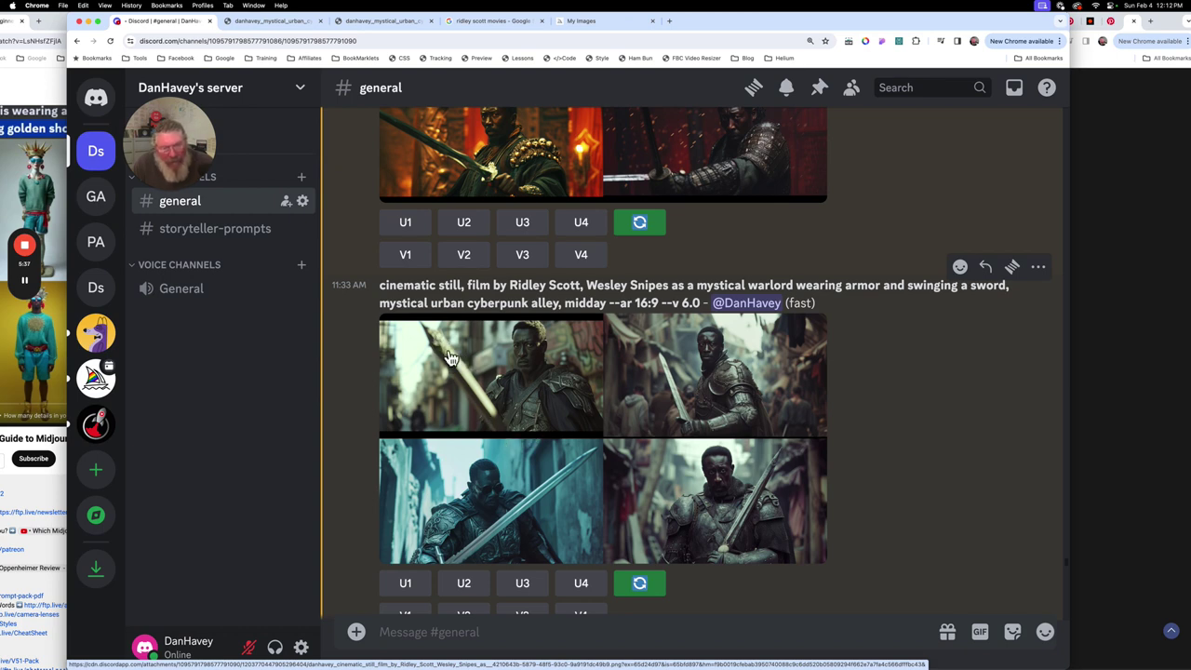
scroll(519, 442, up, 5)
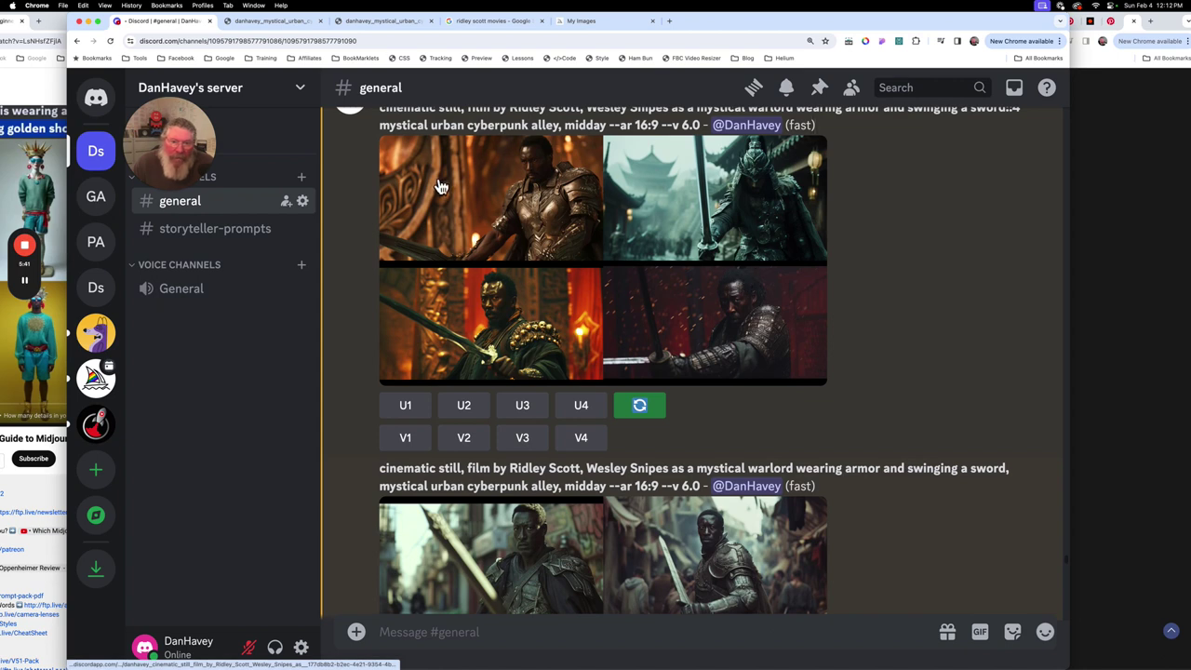
scroll(696, 468, down, 2)
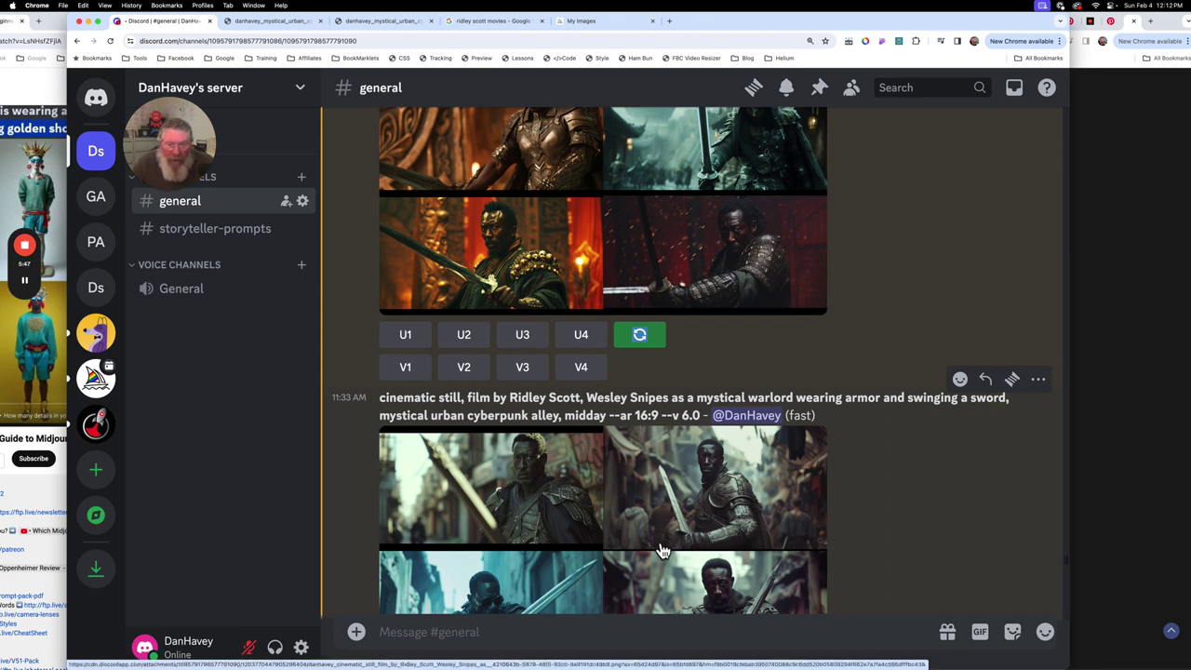
drag(590, 398, 380, 398)
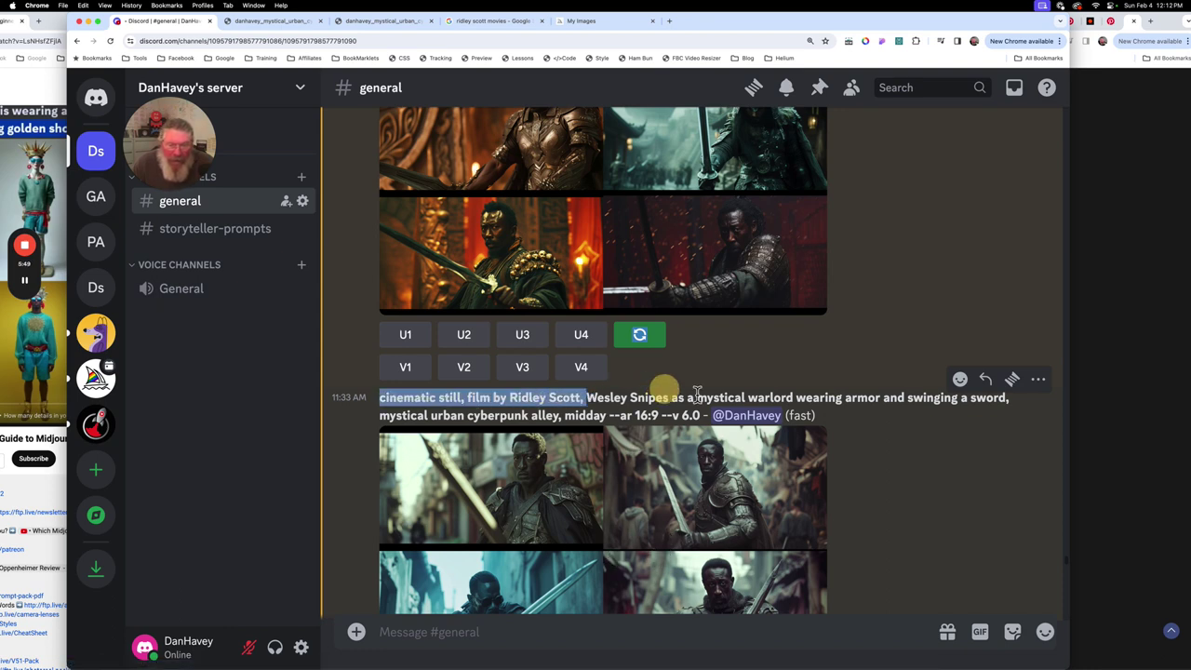
drag(696, 395, 977, 424)
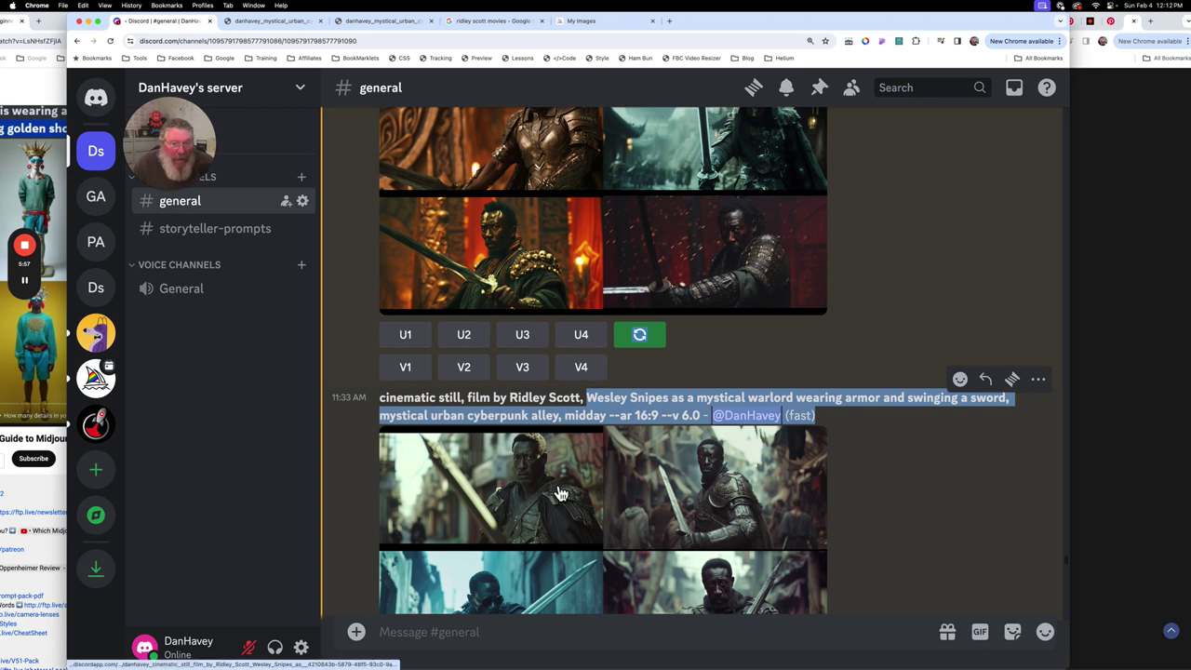
click(900, 498)
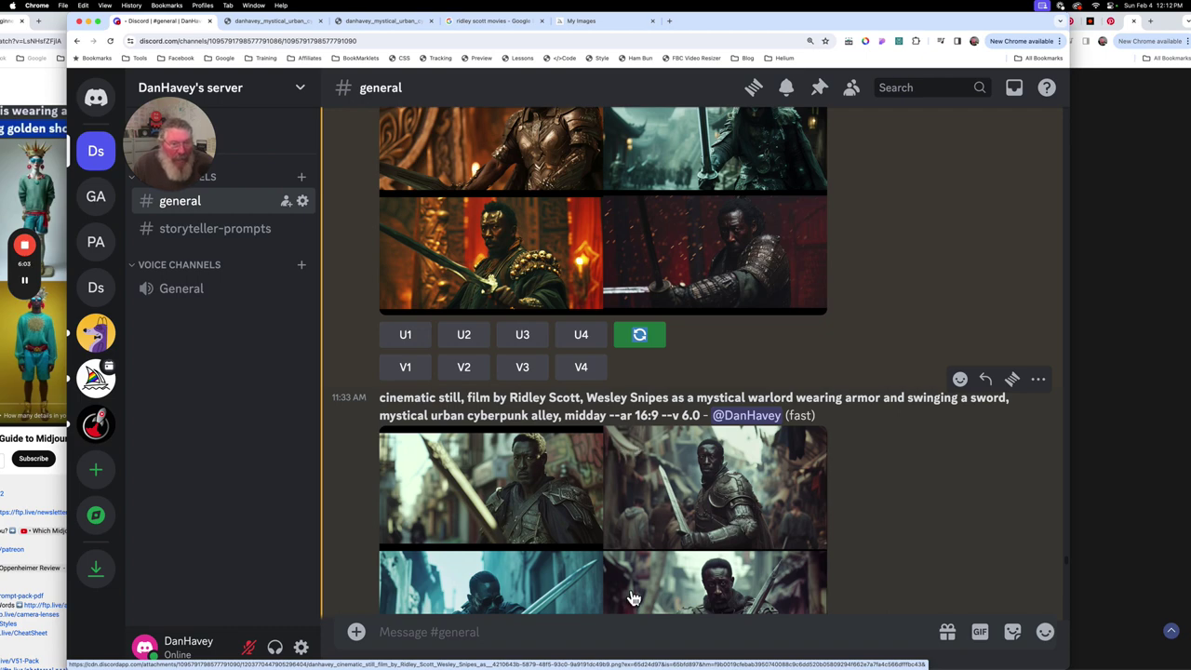
Scroll down to the grid whose prompt begins 'mystical urban cyberpunk alley, midday'.
scroll(705, 301, up, 3)
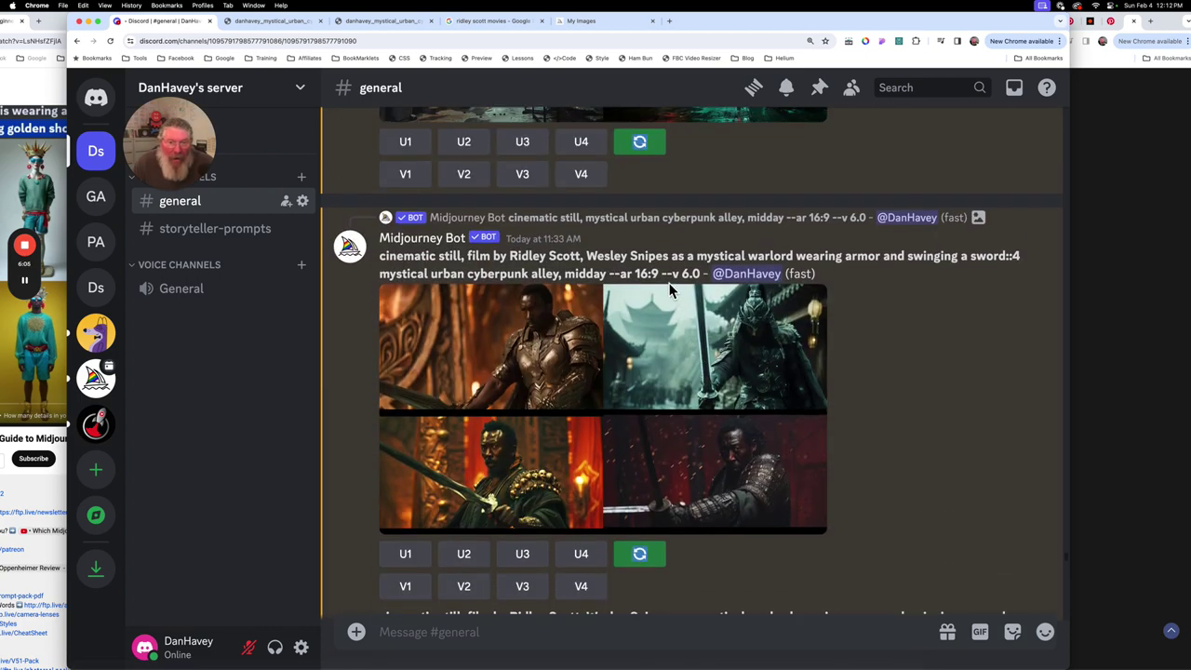
scroll(735, 416, down, 2)
scroll(735, 416, down, 5)
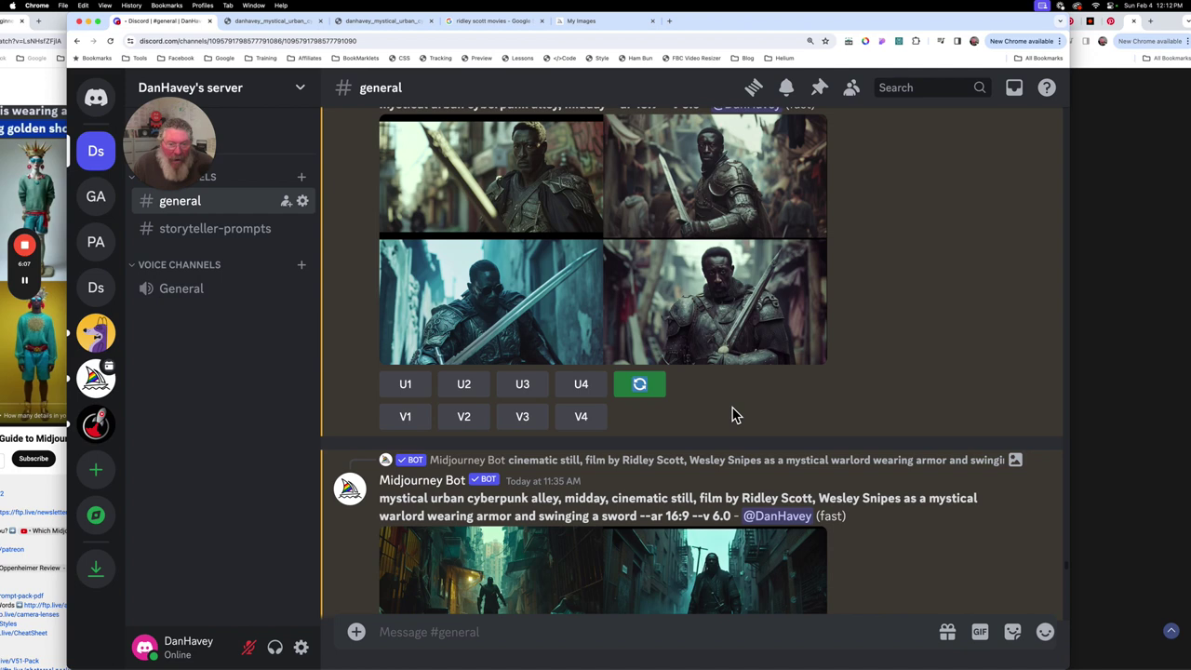
scroll(733, 414, down, 2)
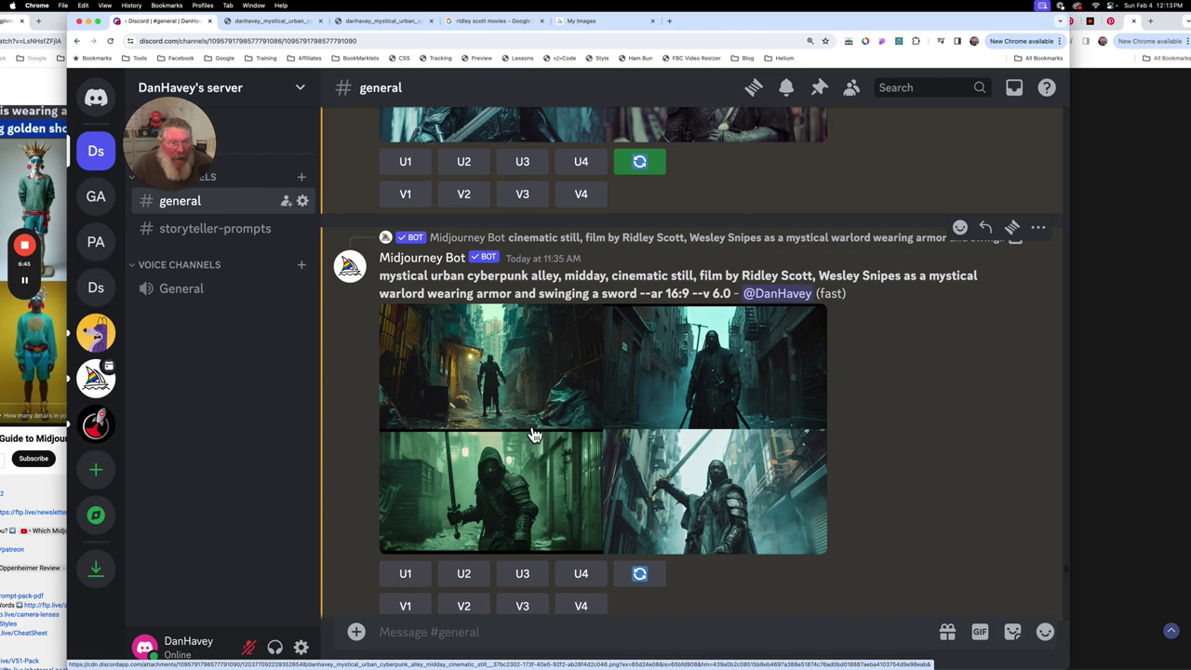
Re-roll the alley-first warlord prompt with --v 5.2 in place of 6.0.
click(646, 579)
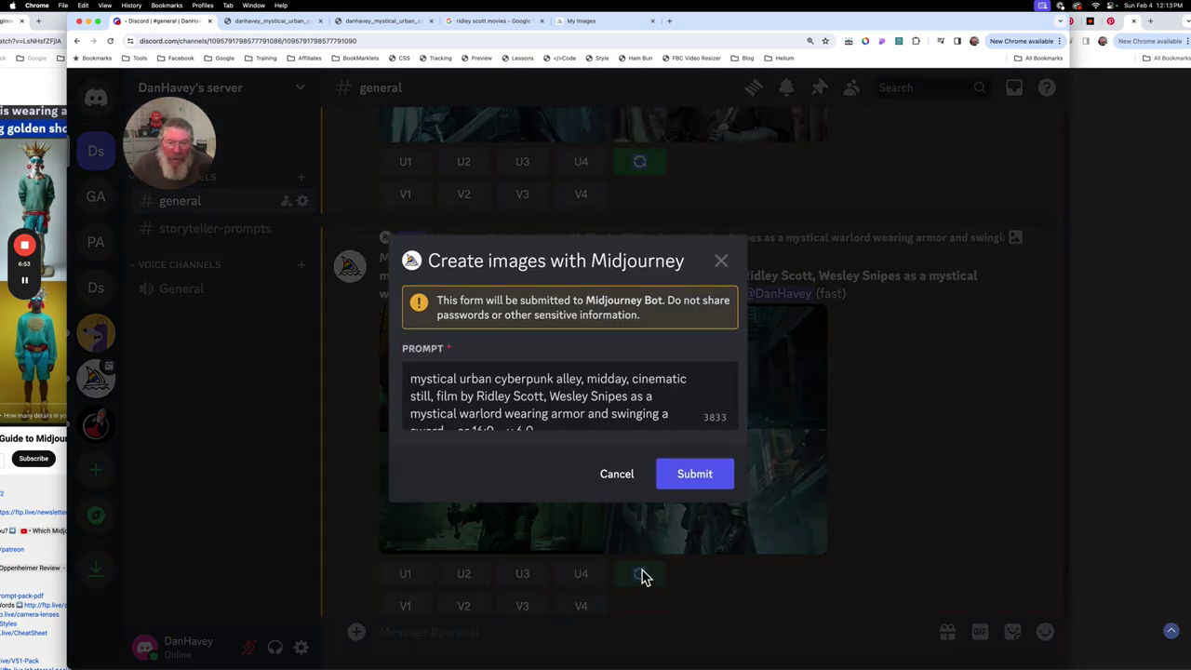
scroll(638, 399, down, 1)
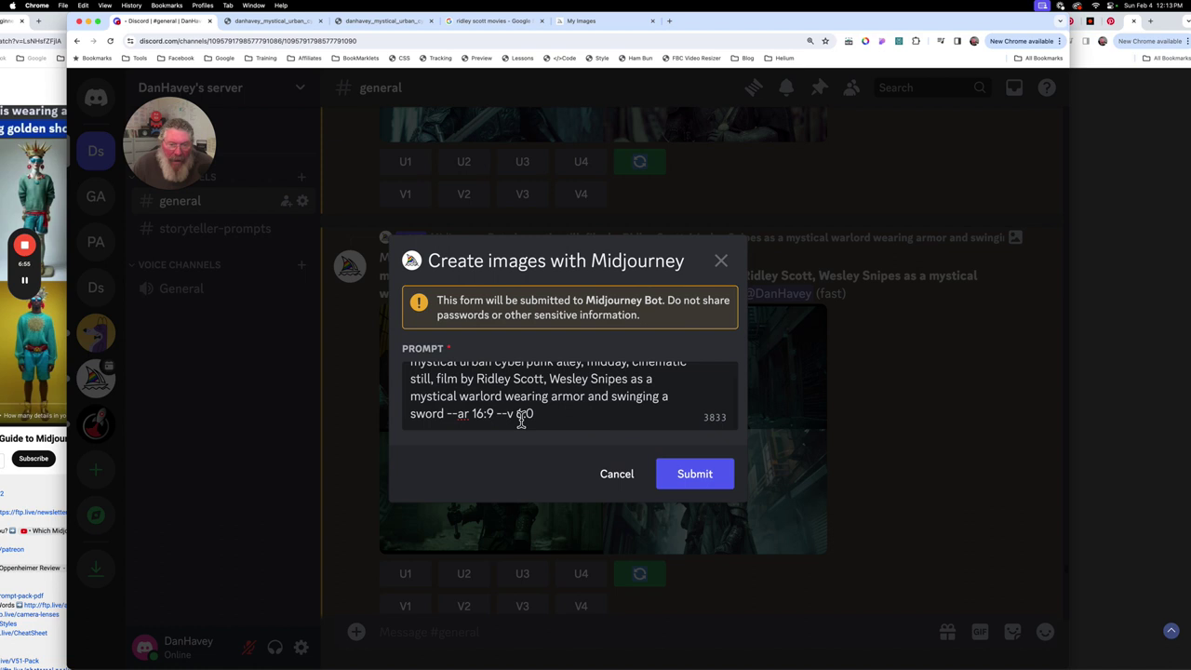
double_click(524, 413)
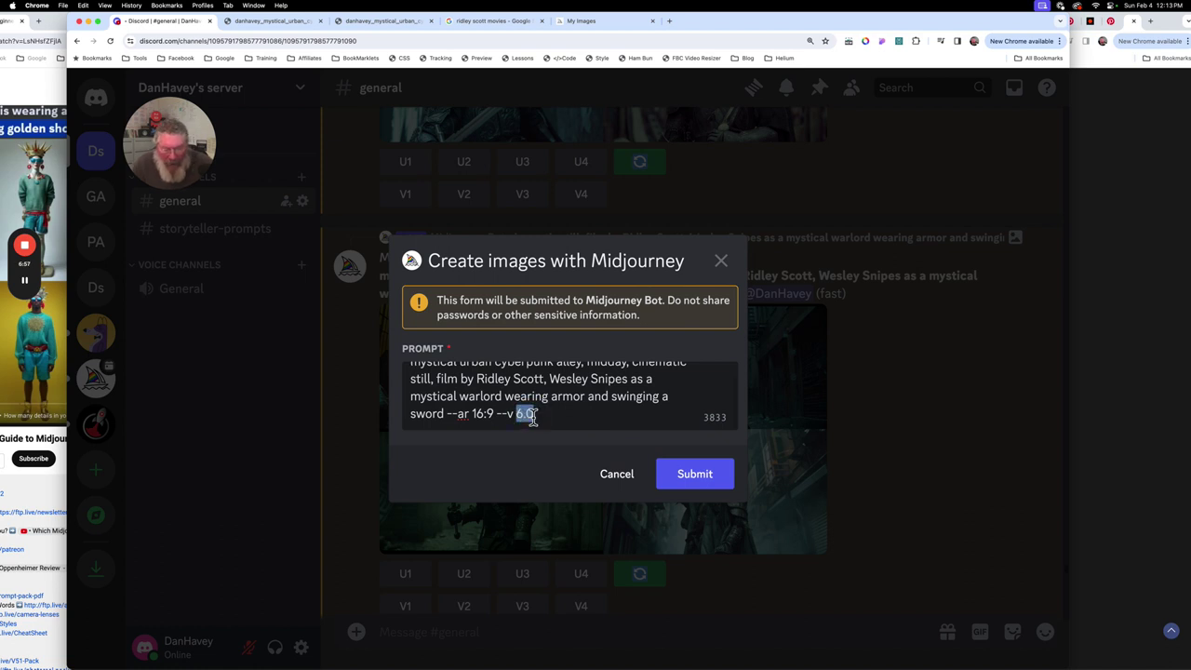
text(5.2)
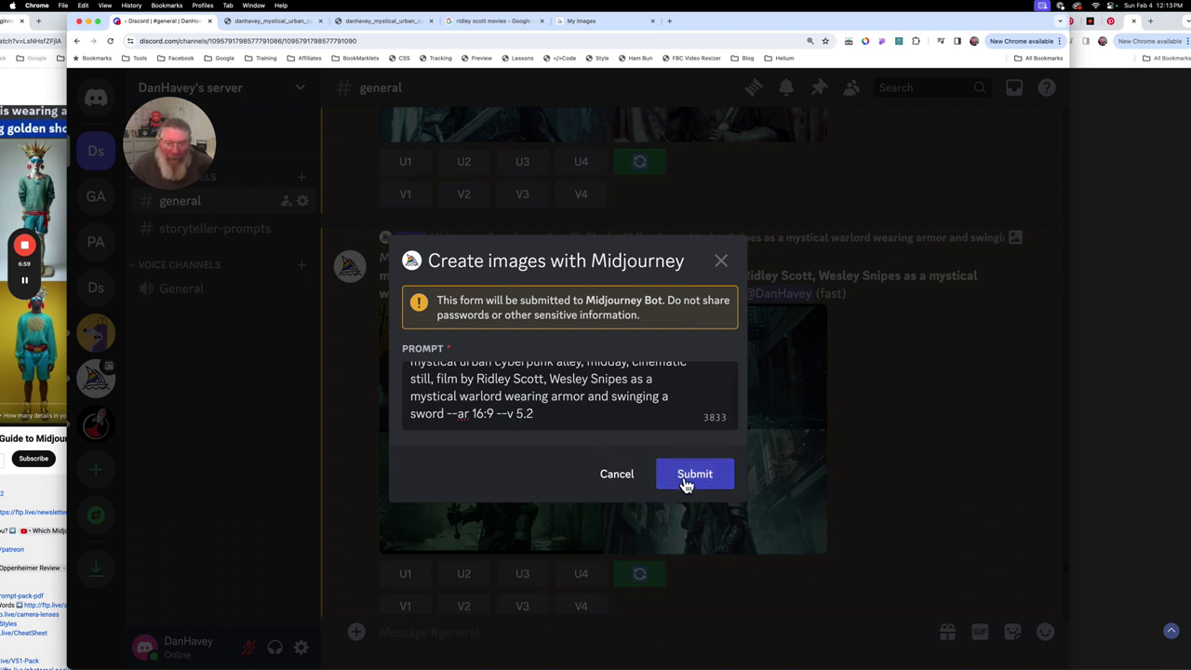
click(682, 478)
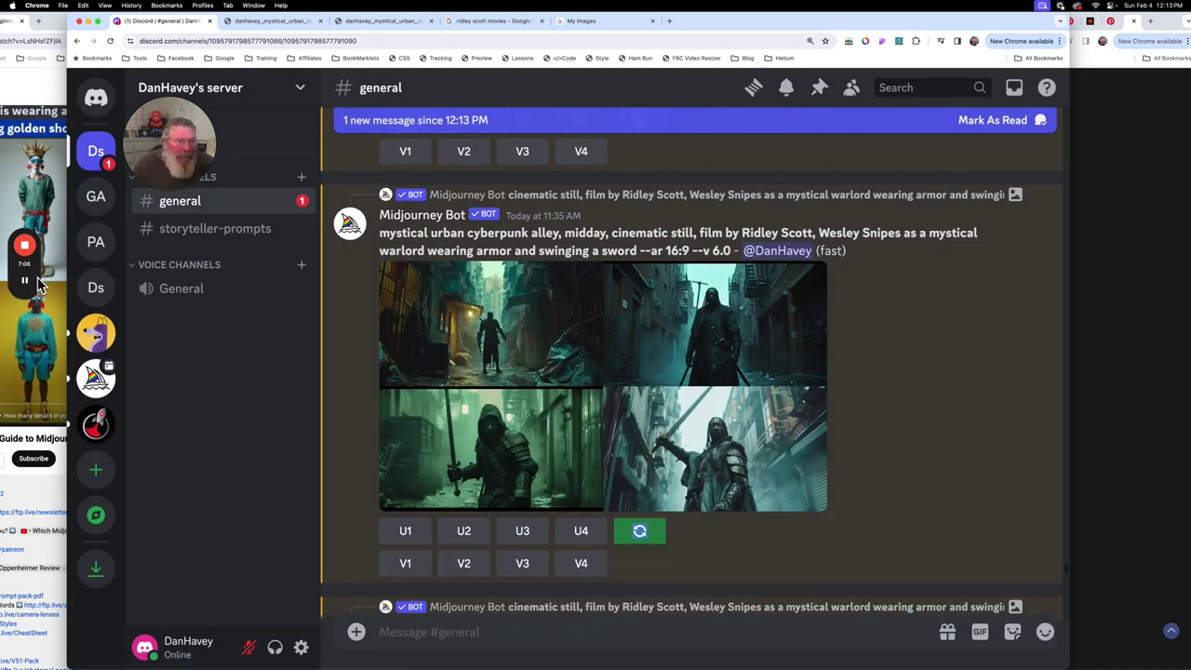
Scroll to the 'film by Ridley Scott::4, cinematic still::3, mystical urban cyberpunk alley::2, midday::1' grid.
mouse_move(32, 293)
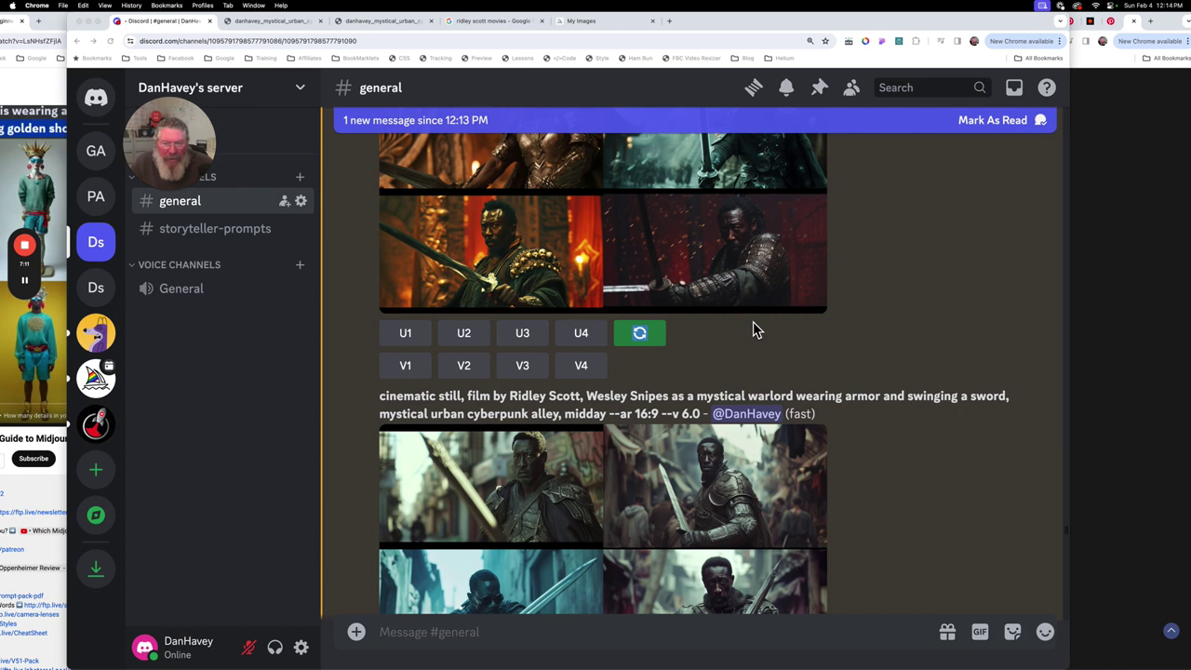
scroll(756, 331, down, 2)
scroll(759, 335, down, 3)
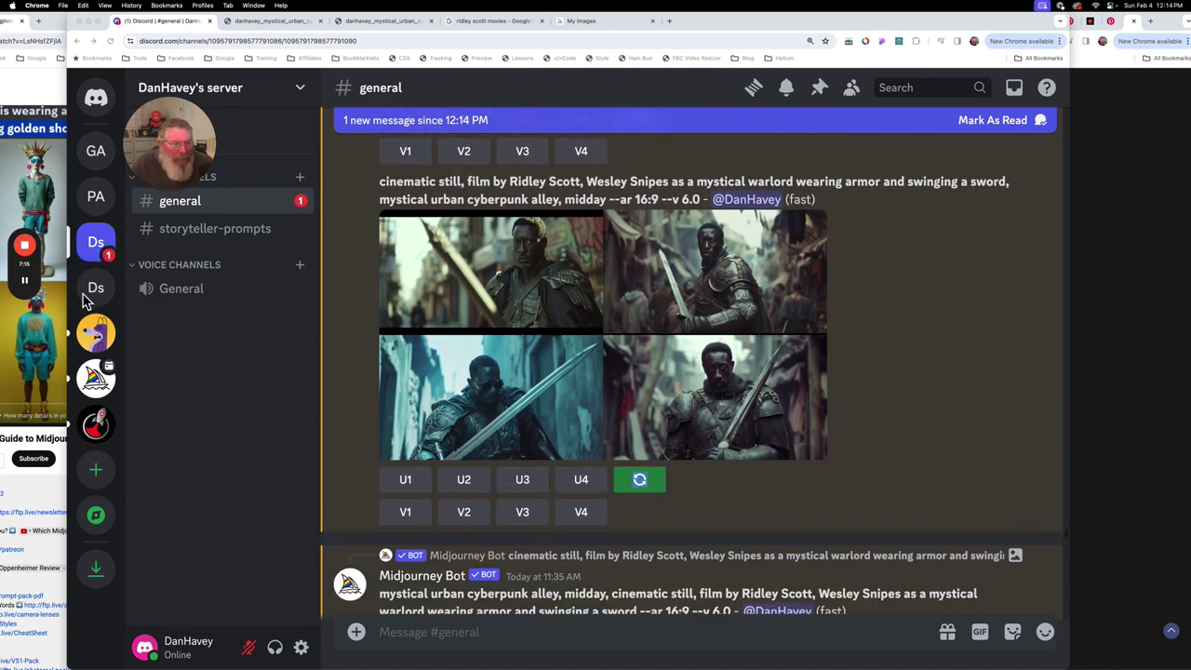
scroll(785, 349, down, 4)
scroll(785, 349, down, 1)
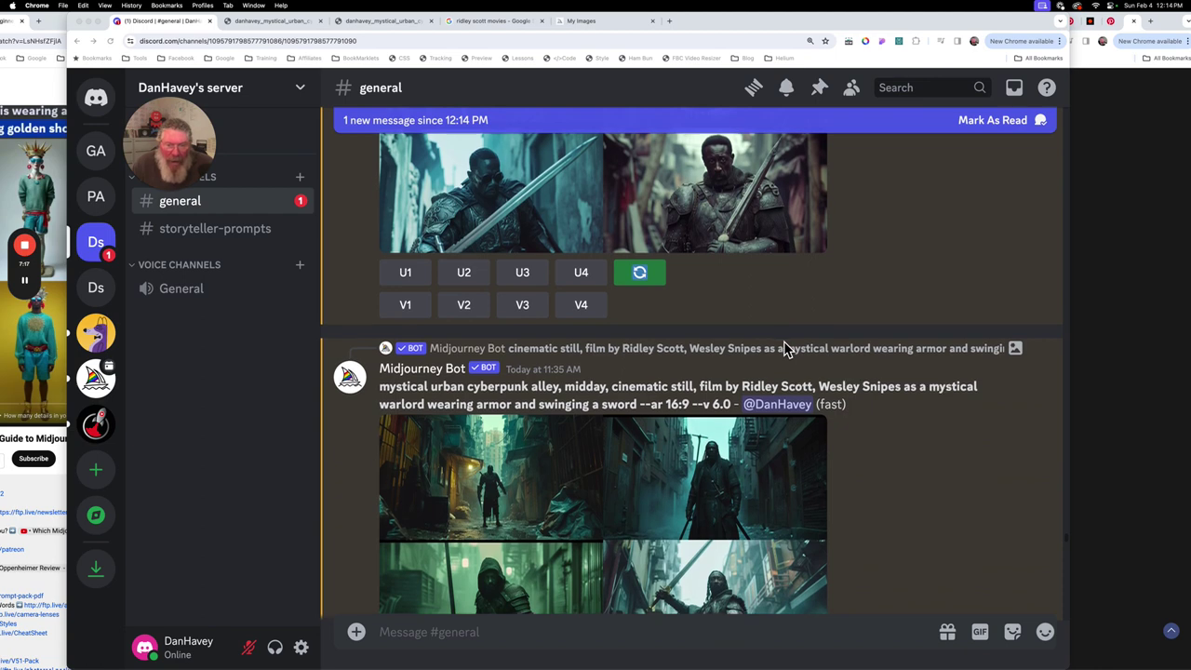
scroll(785, 349, down, 1)
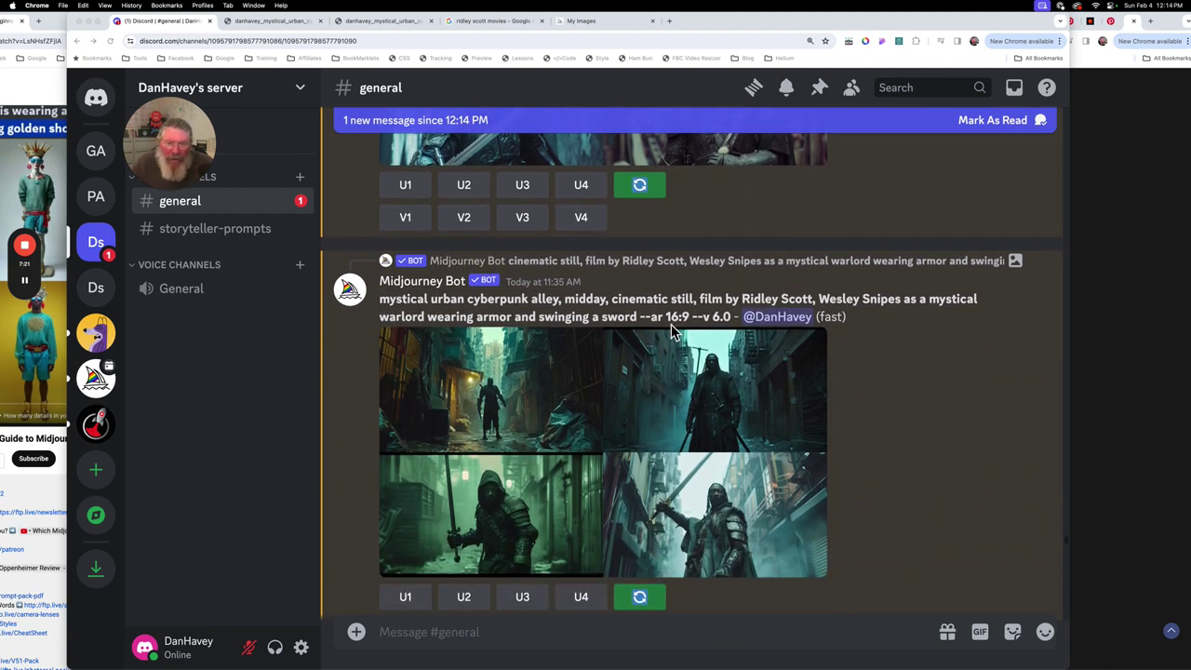
scroll(658, 449, down, 5)
scroll(658, 448, down, 2)
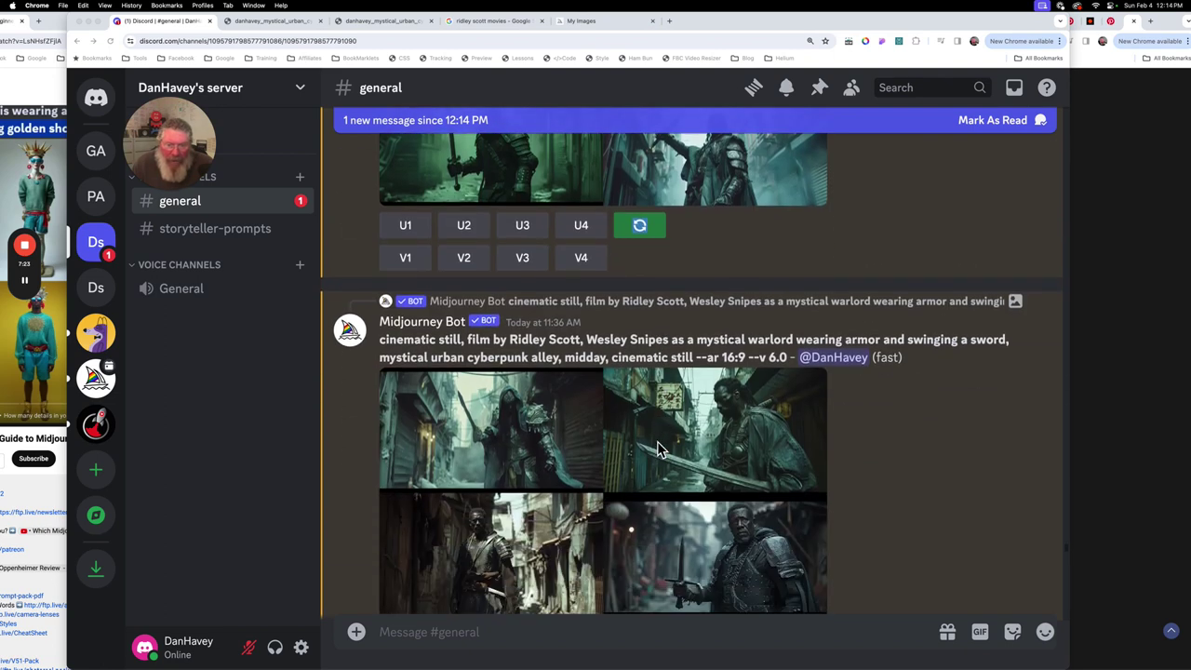
scroll(658, 449, down, 1)
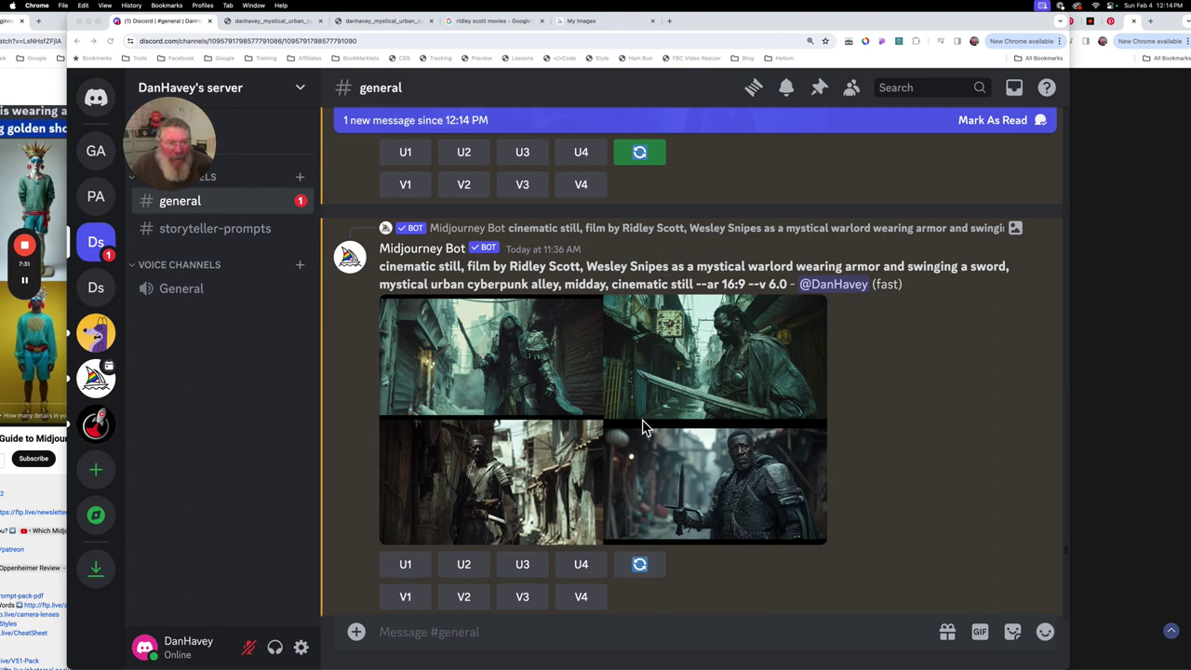
scroll(642, 426, up, 3)
scroll(642, 426, down, 4)
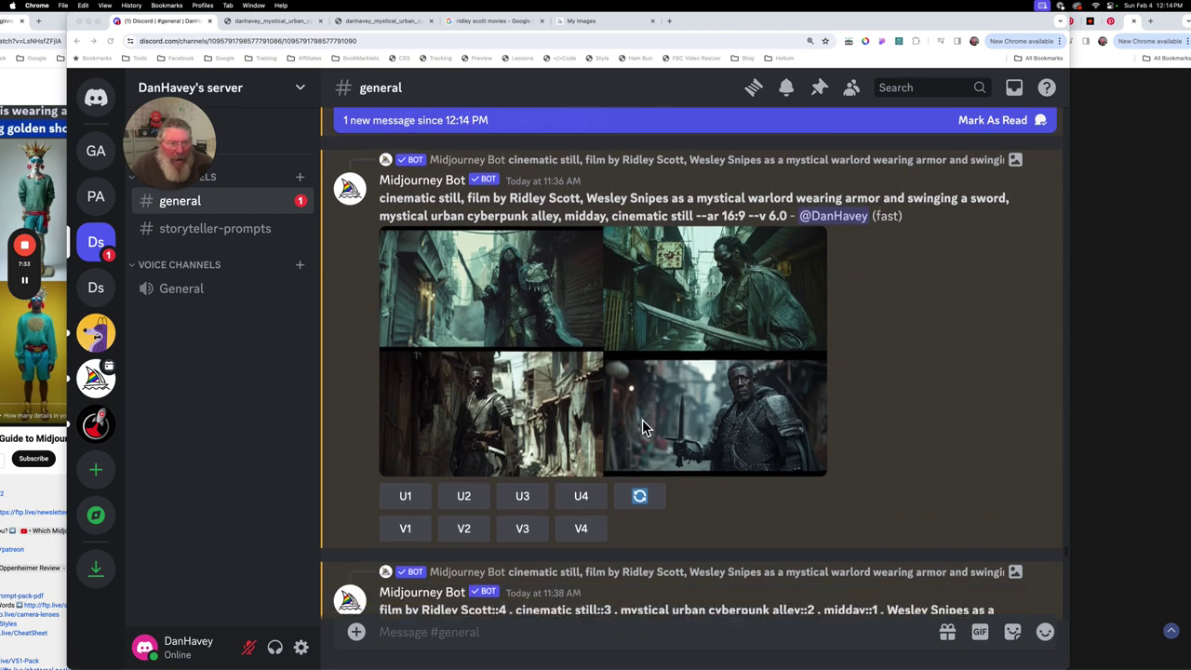
scroll(642, 421, down, 5)
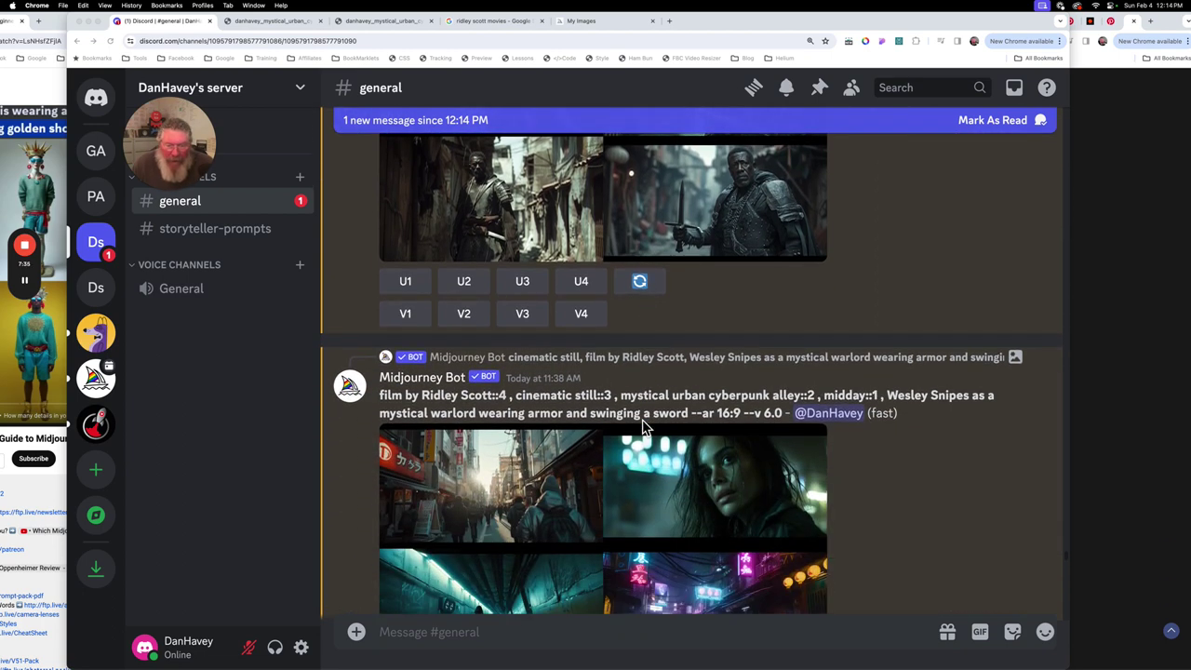
Scroll #general down to the 11:39 AM grid of the unweighted, comma-separated warlord prompt (--ar 16:9 --v 6.0).
scroll(642, 426, down, 1)
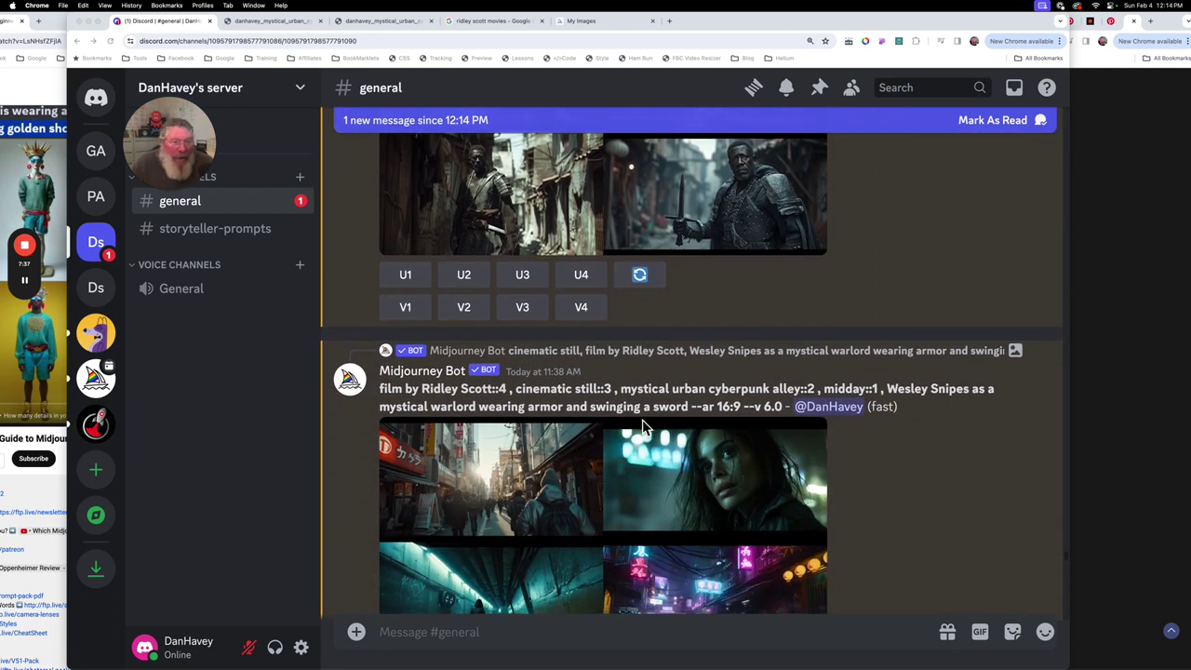
scroll(642, 426, down, 1)
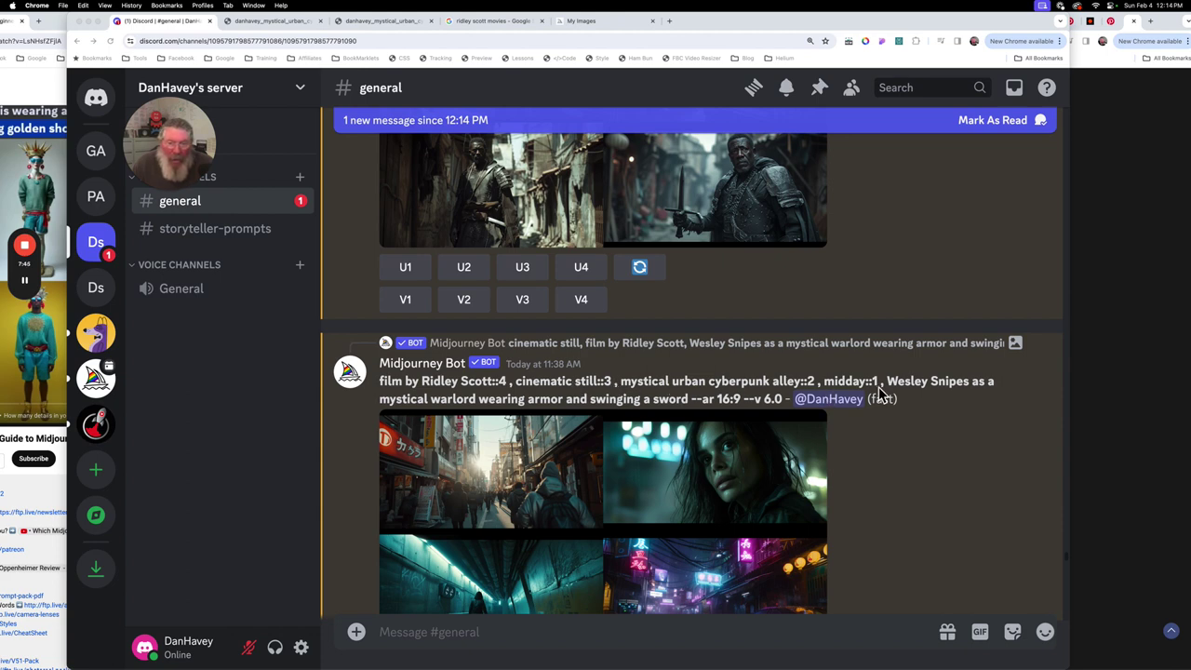
scroll(882, 392, down, 3)
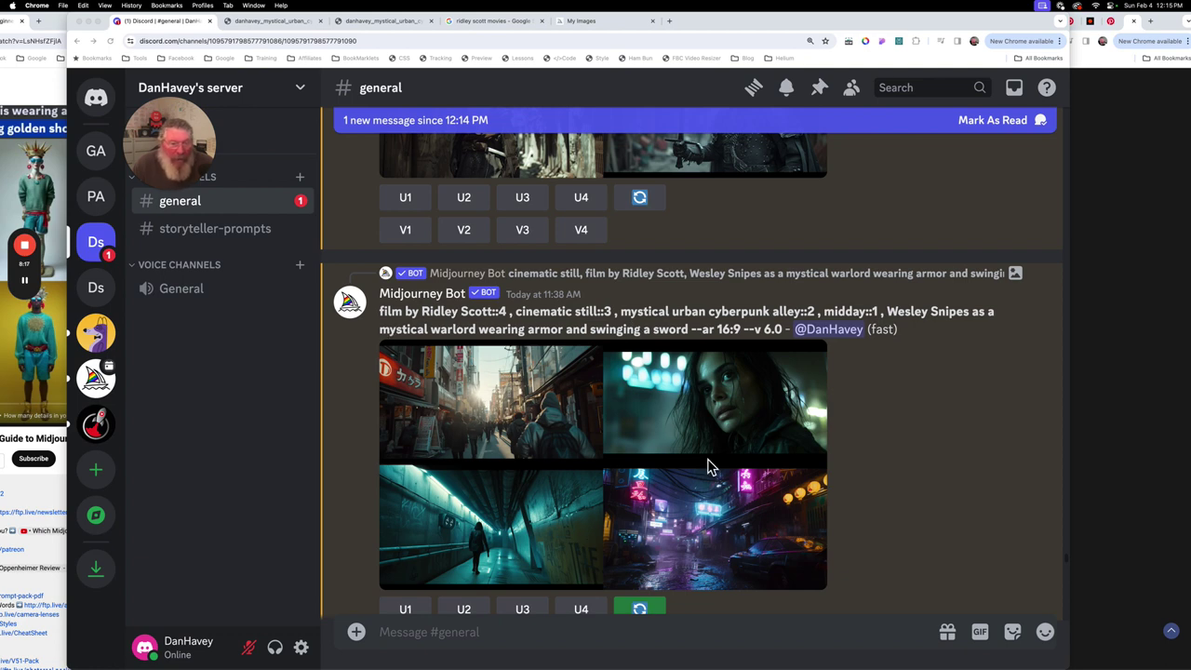
scroll(708, 465, down, 5)
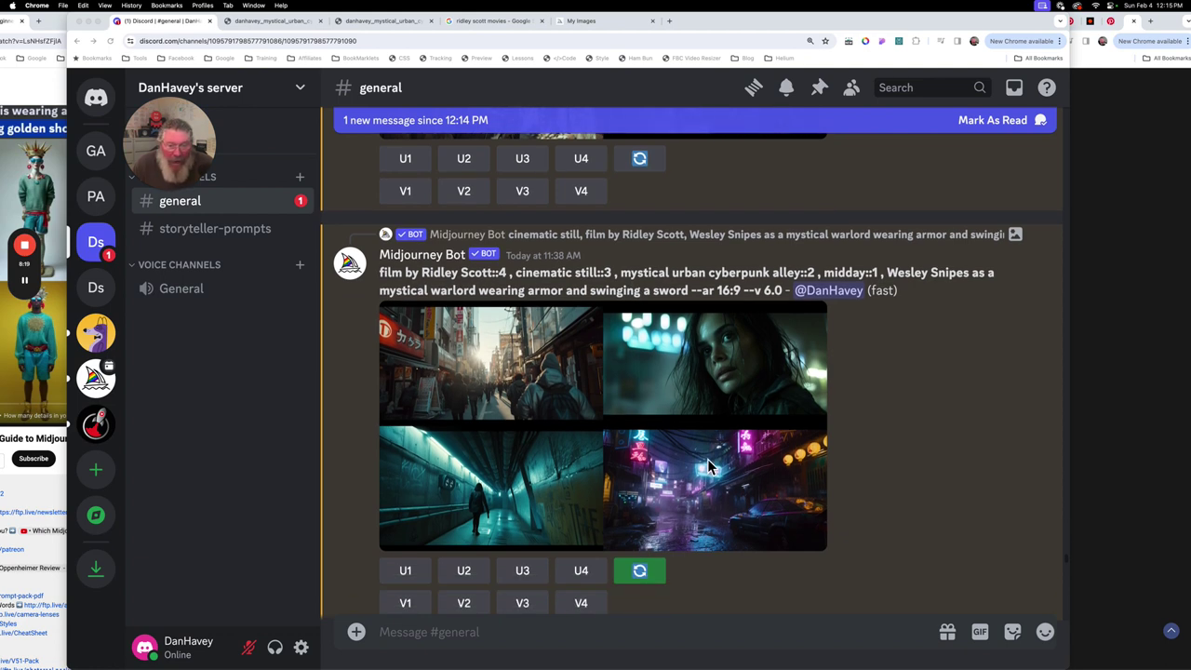
scroll(708, 465, down, 4)
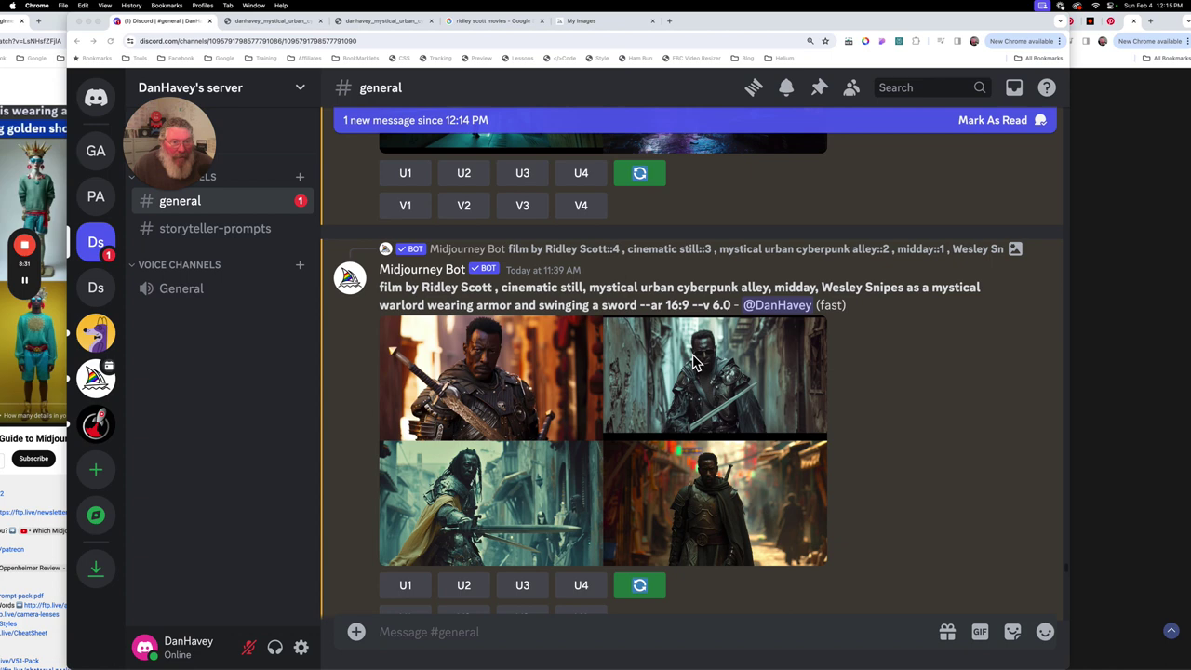
Scroll past the 11:41 AM Wesley Snipes-first grid down to the 11:43 AM :: version message.
scroll(693, 363, down, 1)
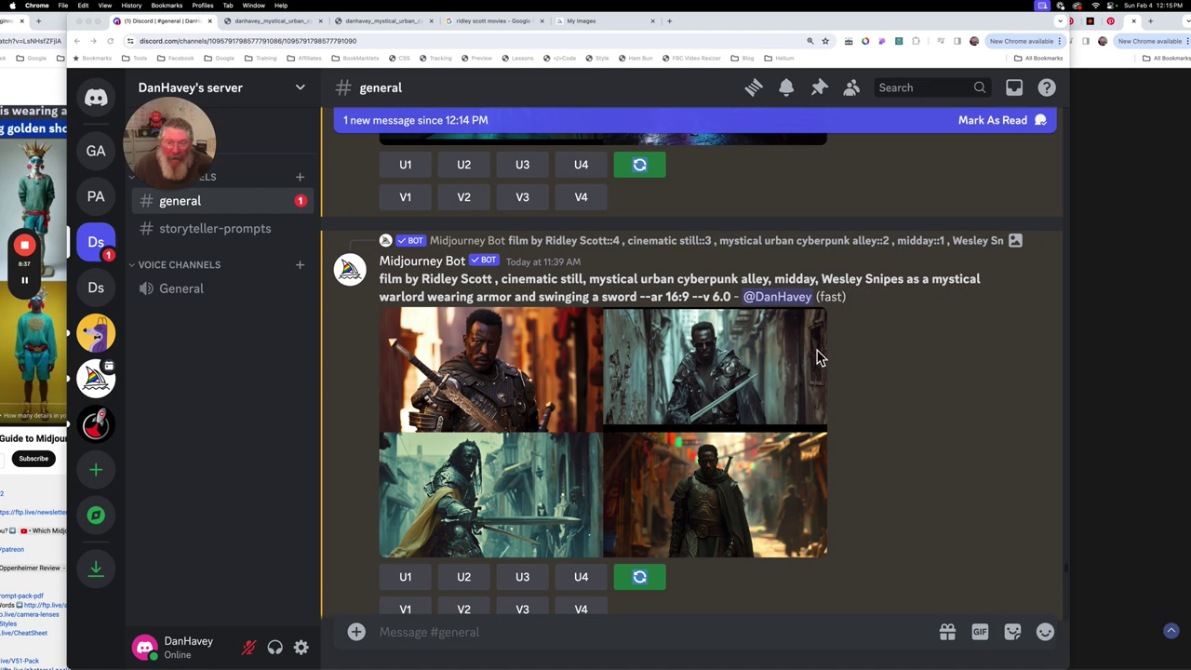
scroll(714, 437, down, 1)
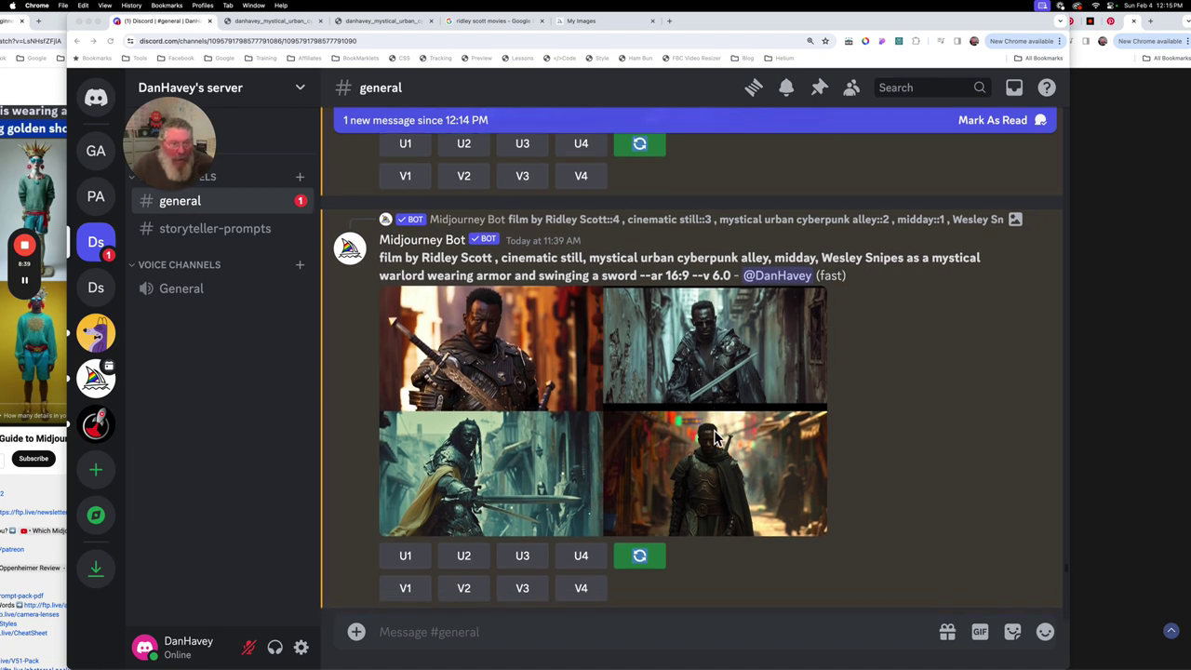
scroll(715, 438, down, 5)
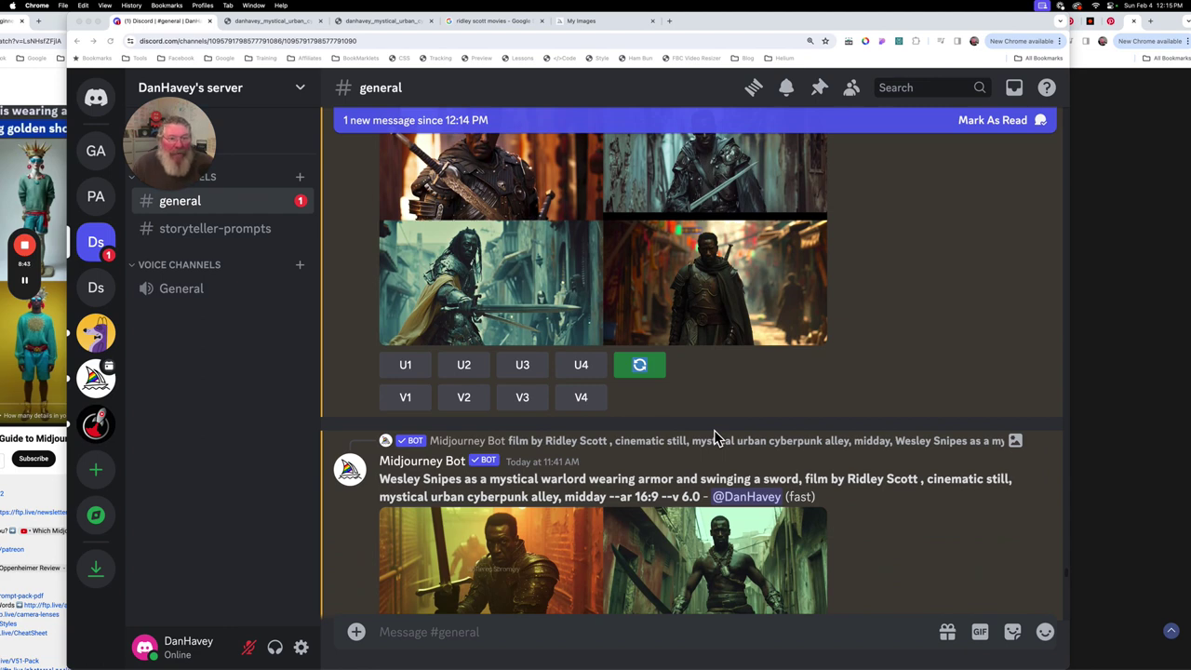
scroll(714, 437, up, 10)
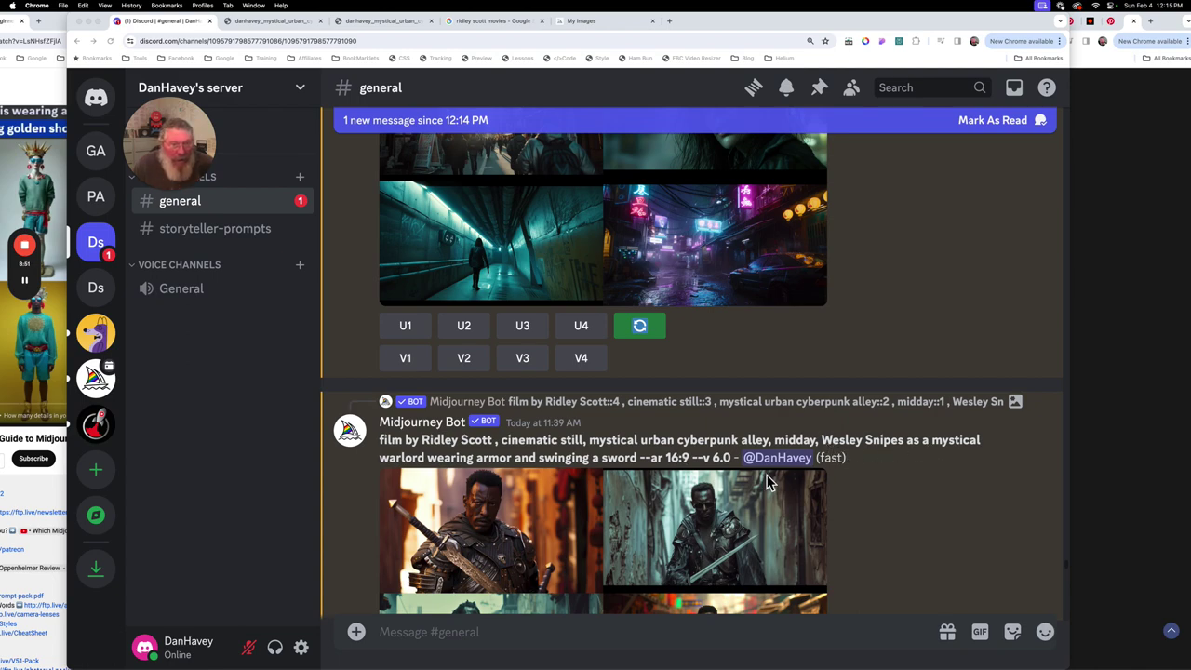
scroll(749, 490, down, 1)
scroll(749, 490, down, 10)
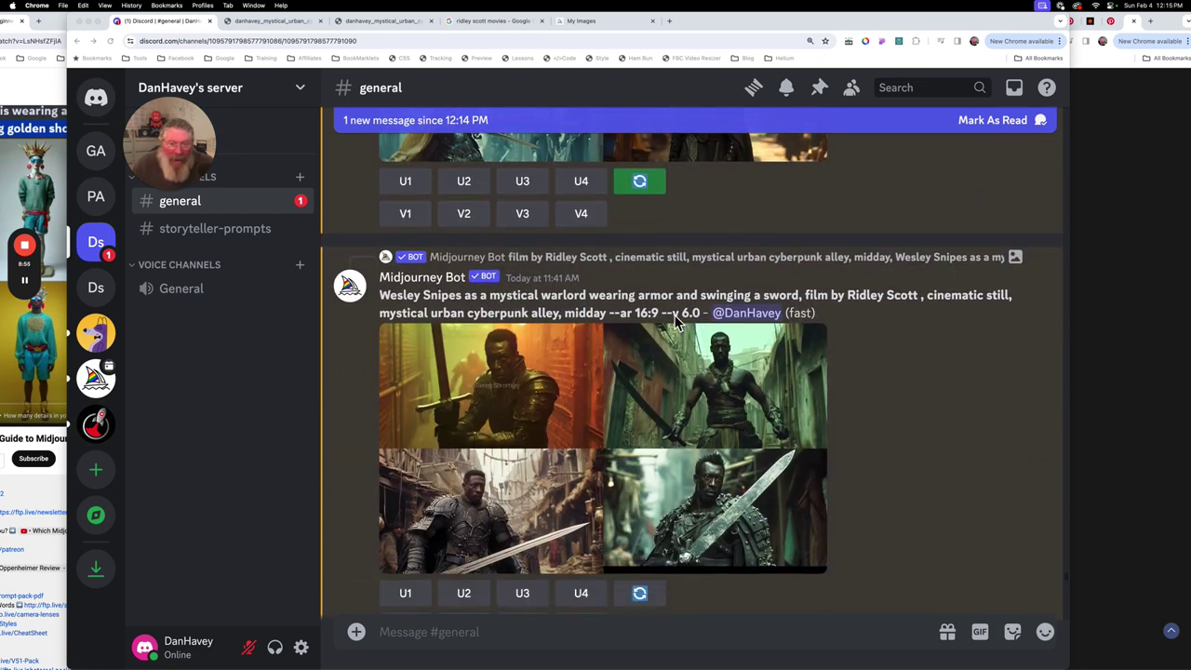
Scroll through the 11:43 and 11:54 AM ::-separated grids until the alley-first version is fully visible.
scroll(692, 496, down, 2)
scroll(691, 495, down, 5)
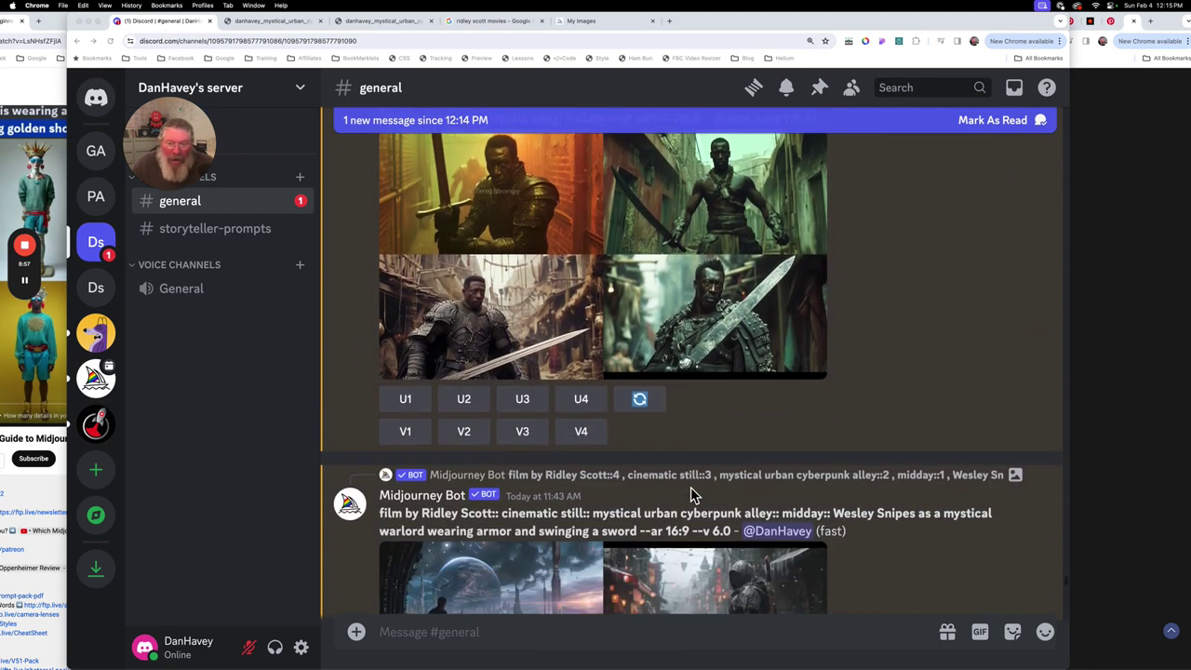
scroll(691, 495, down, 3)
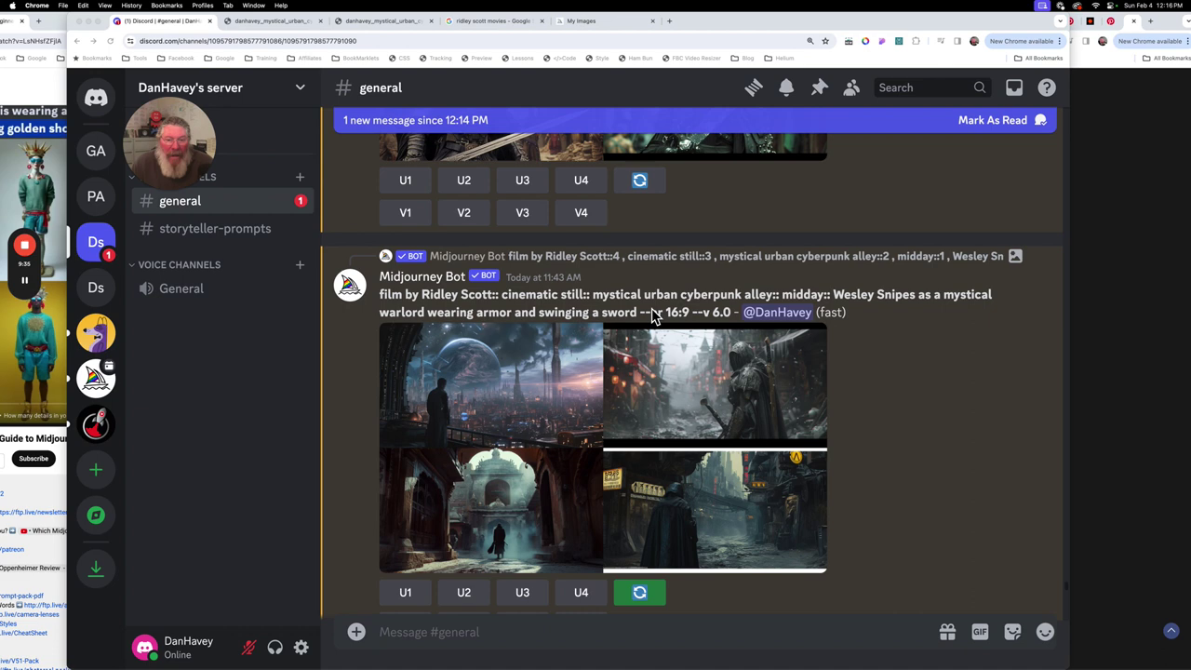
scroll(668, 501, down, 7)
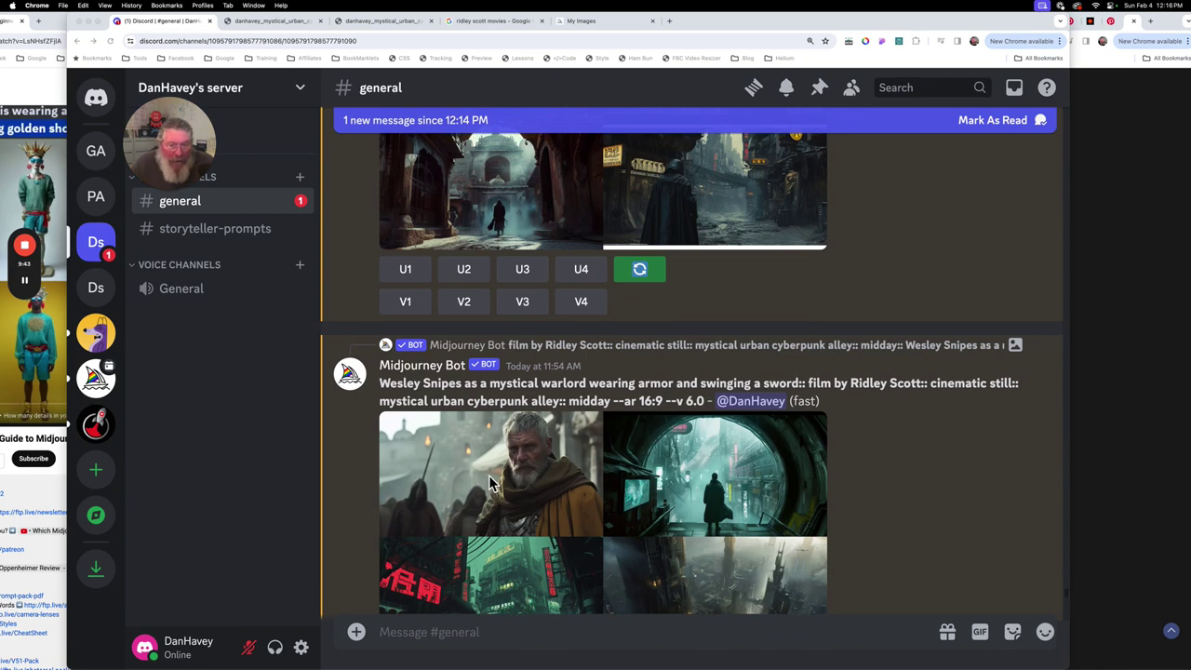
scroll(492, 484, down, 2)
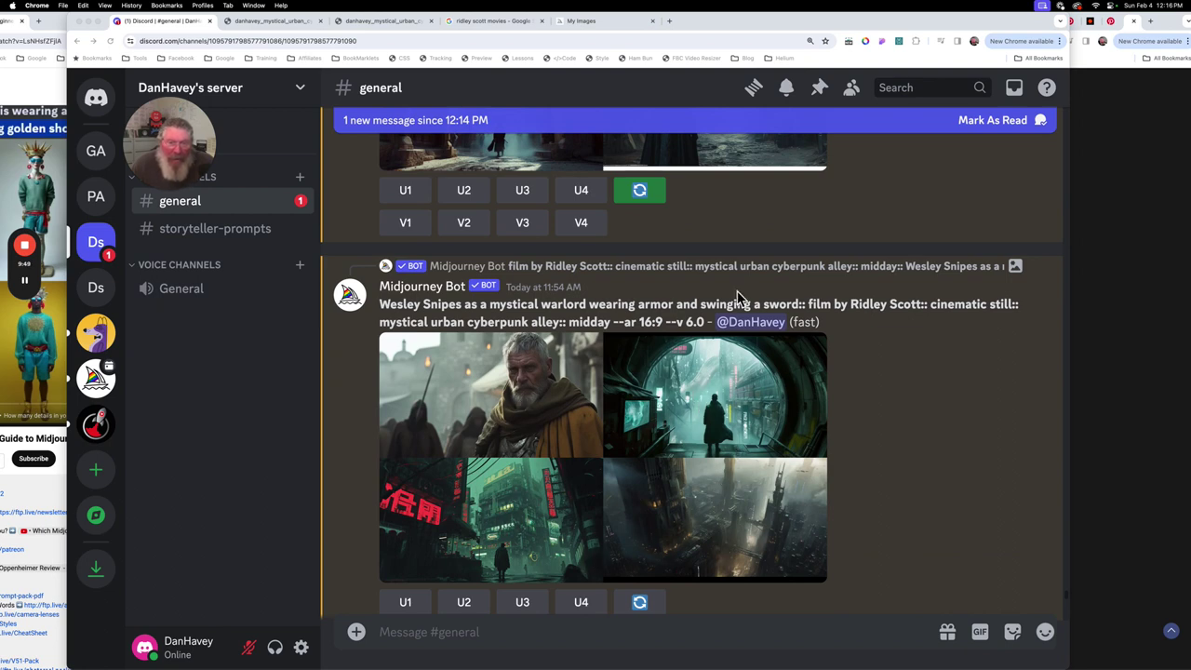
scroll(739, 298, up, 5)
scroll(739, 298, down, 5)
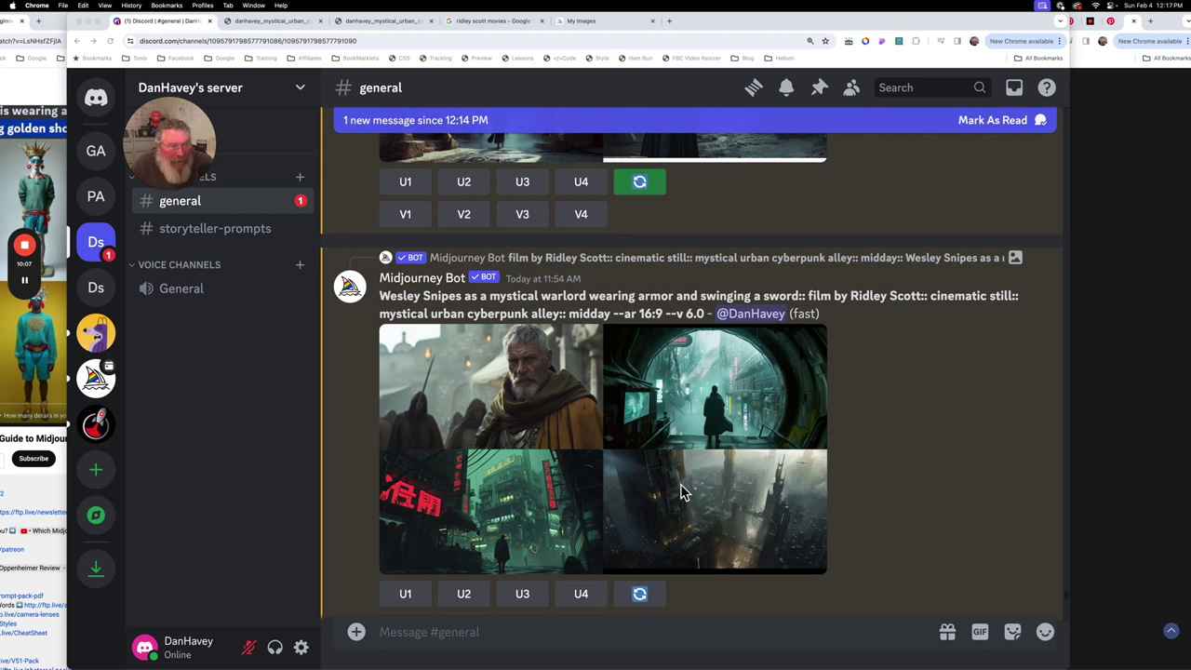
scroll(680, 491, down, 5)
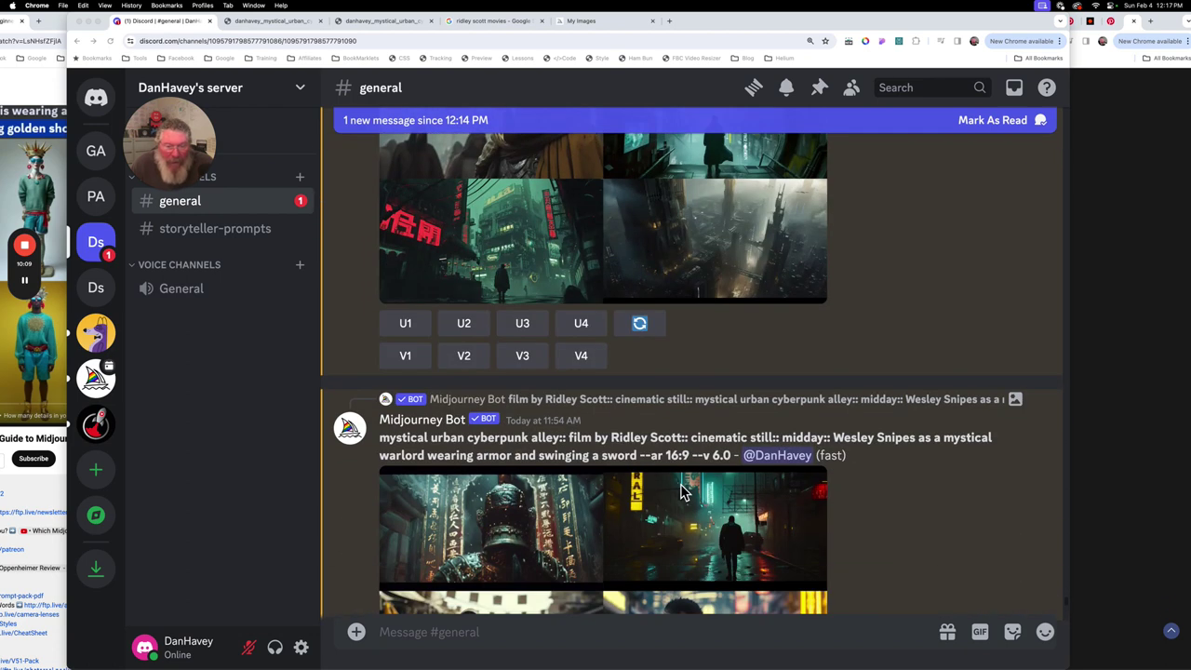
scroll(680, 492, down, 2)
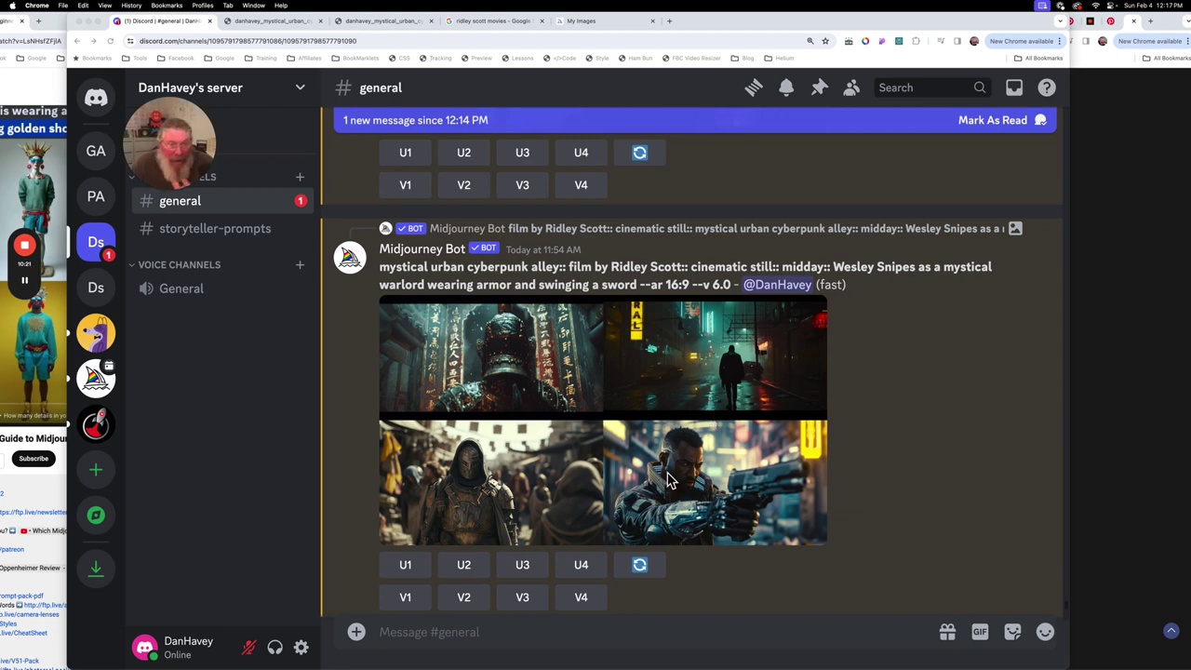
Scroll until the 12:14 PM --v 5.2 red-lit alley grid and its U1–V4 buttons are fully visible.
scroll(667, 477, down, 3)
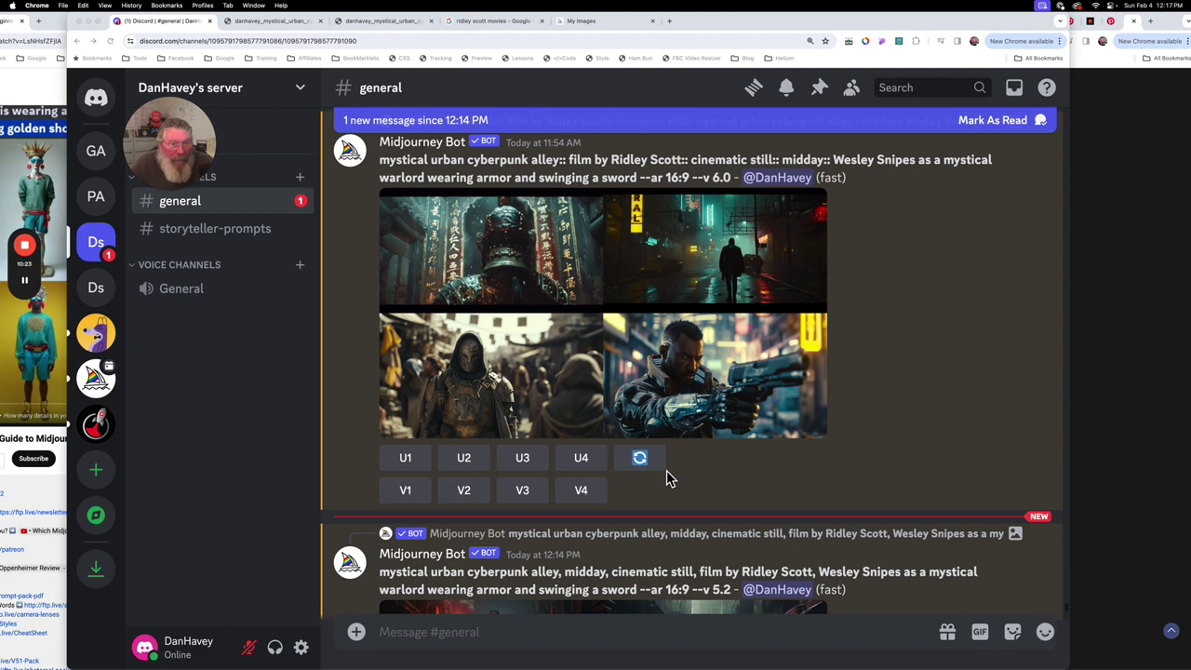
scroll(666, 478, down, 2)
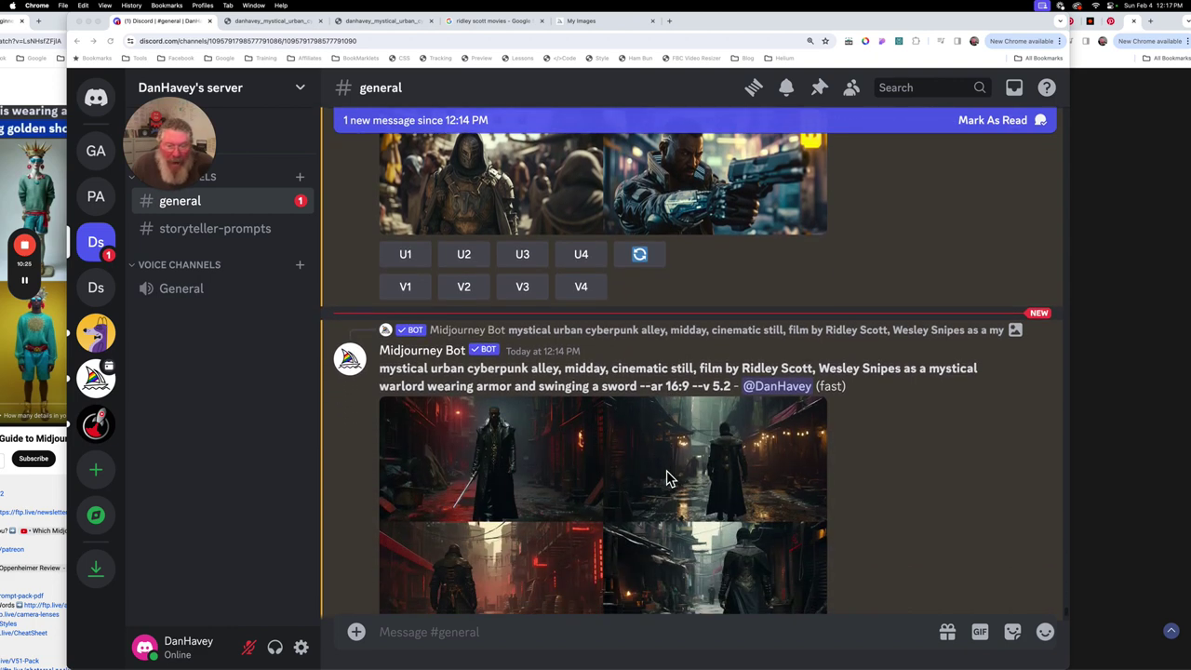
scroll(667, 477, down, 1)
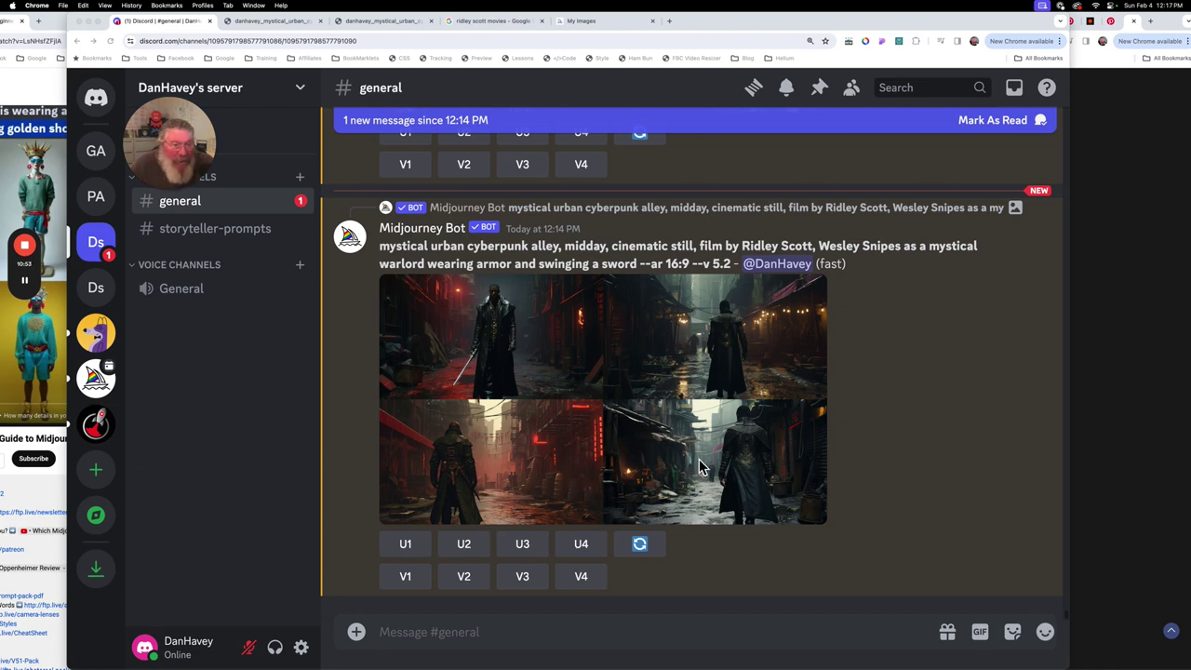
scroll(699, 465, up, 2)
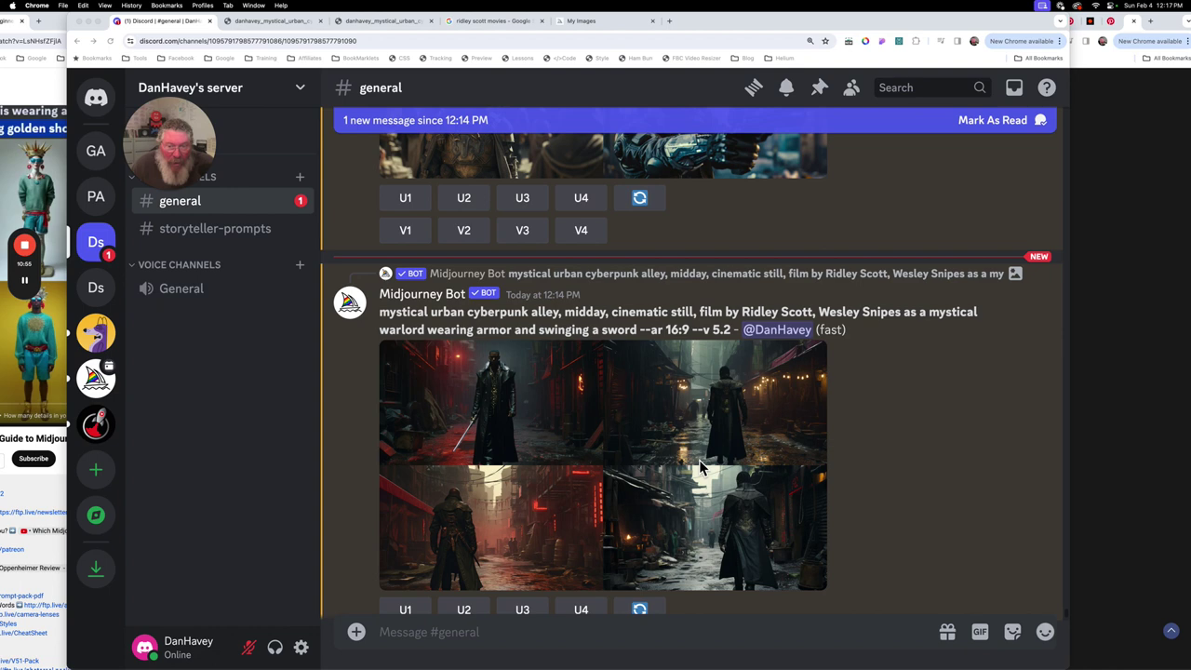
scroll(701, 468, down, 2)
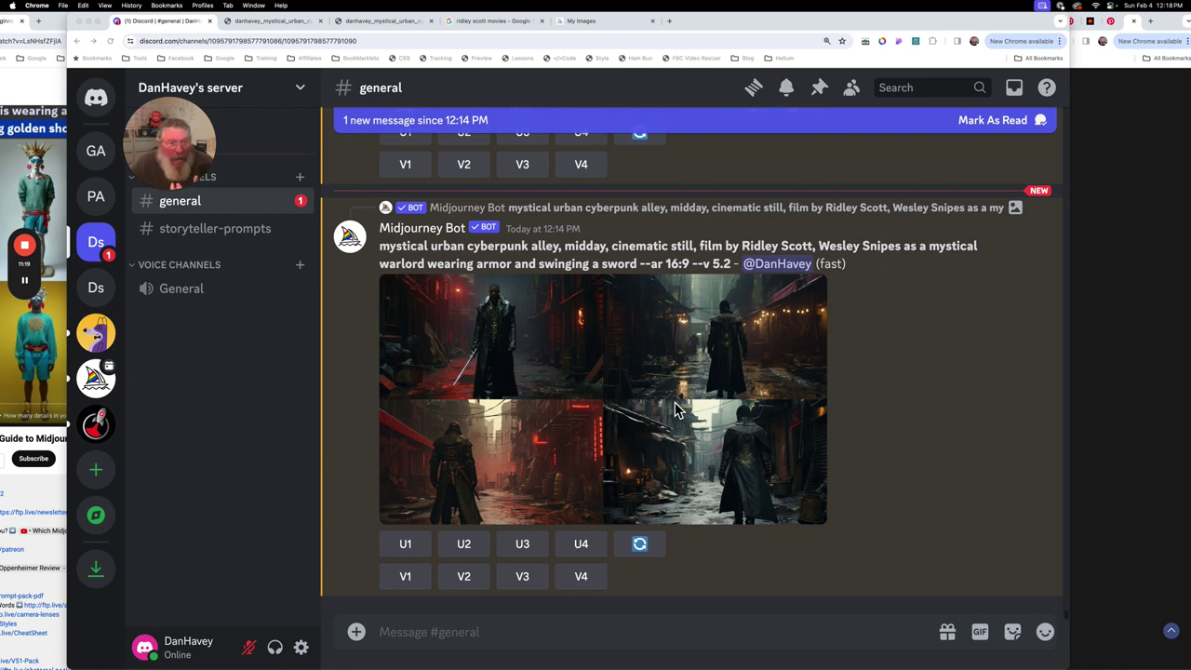
Scroll through the 12:21 and 12:23 PM 'facing the camera::4' grids, ending on the 2:3 --v 6.0 grid.
mouse_move(30, 288)
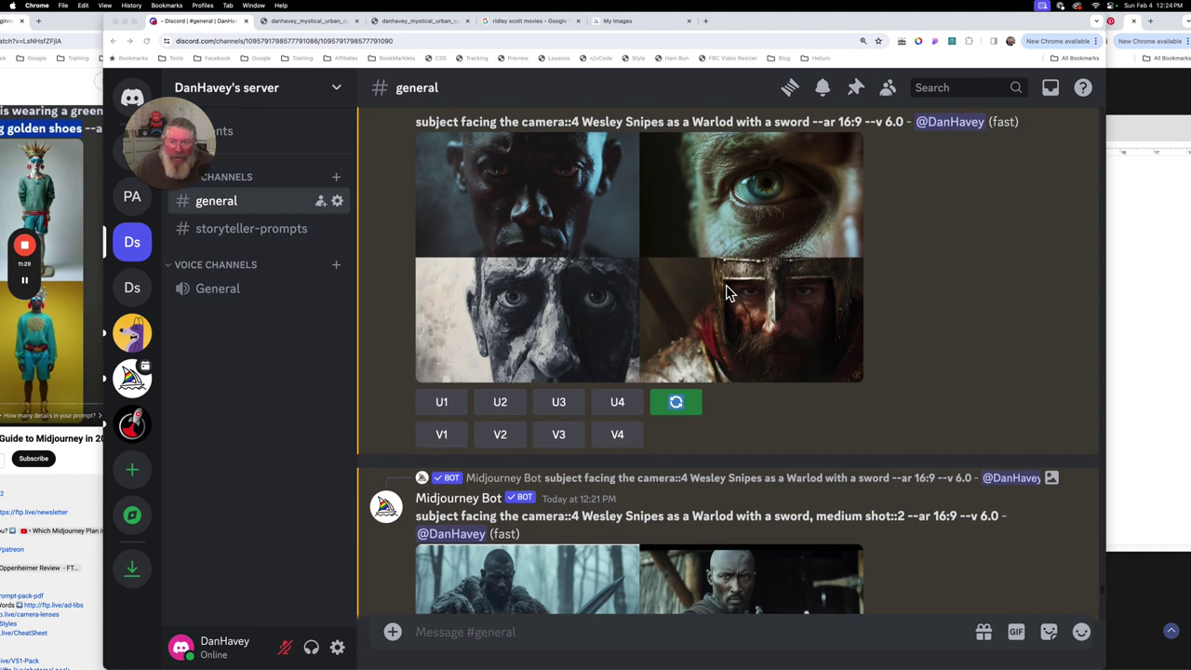
scroll(726, 290, down, 5)
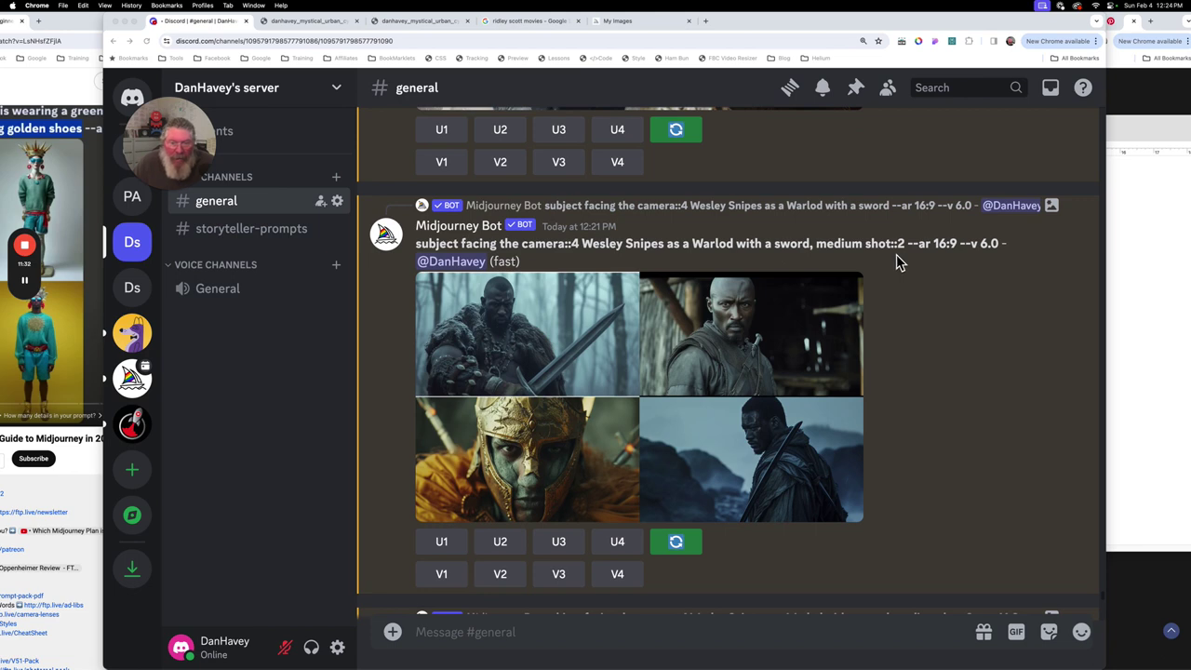
scroll(893, 291, down, 3)
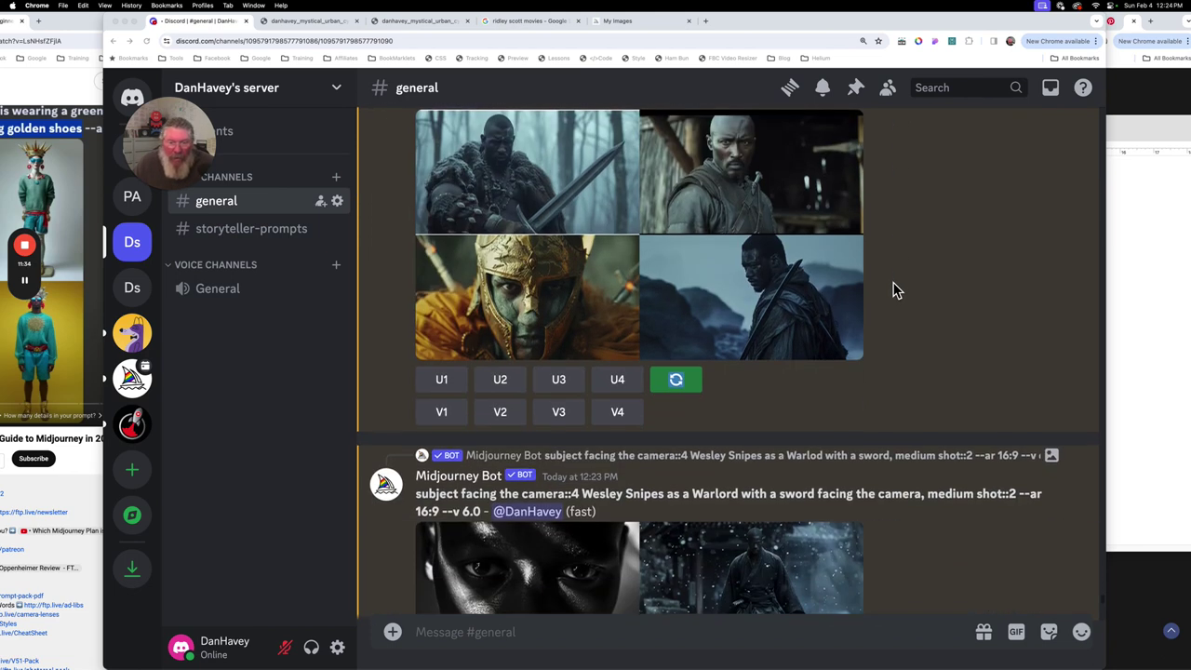
scroll(893, 291, down, 4)
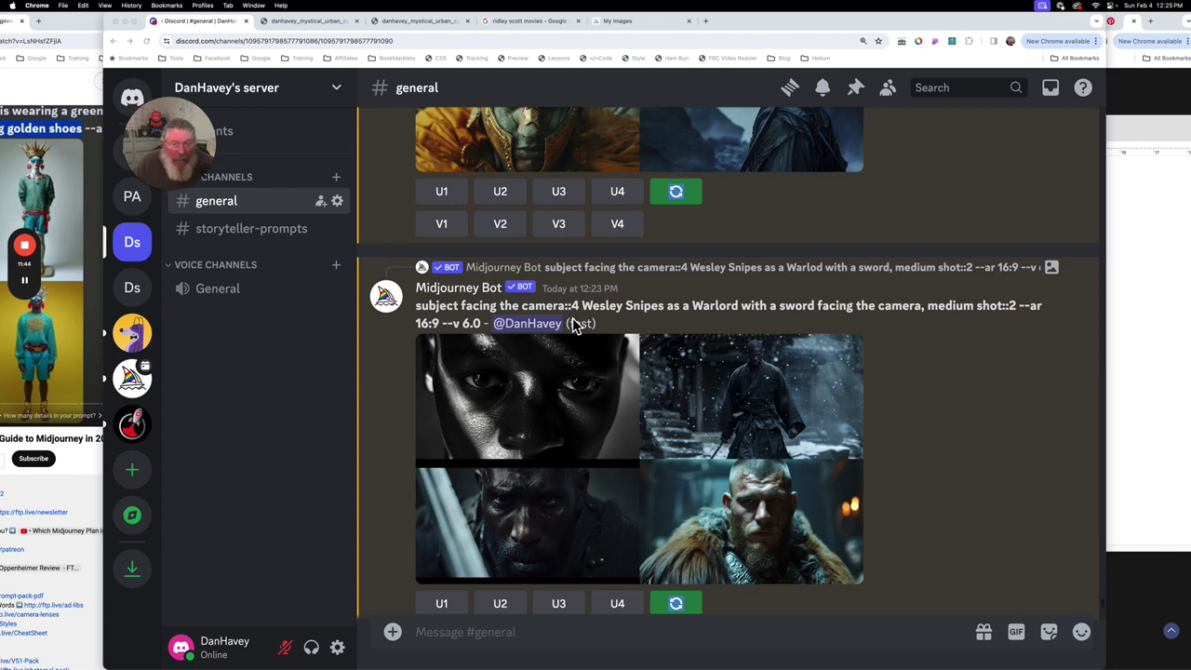
scroll(597, 349, down, 5)
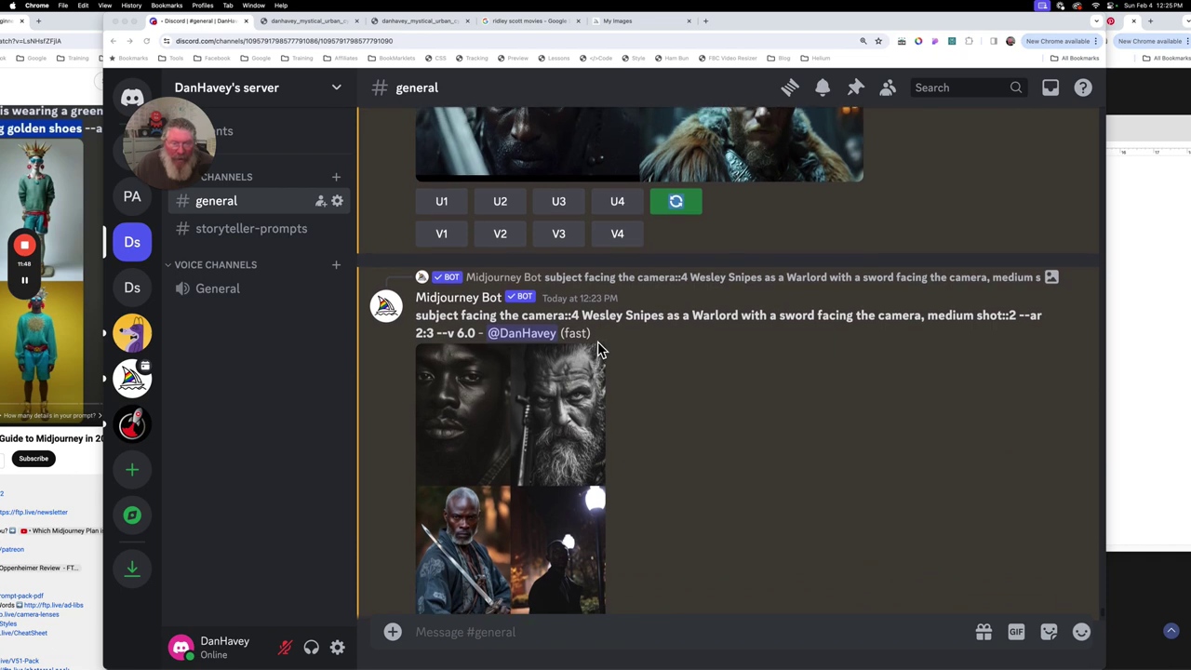
scroll(597, 349, up, 1)
scroll(596, 349, down, 1)
scroll(535, 558, down, 2)
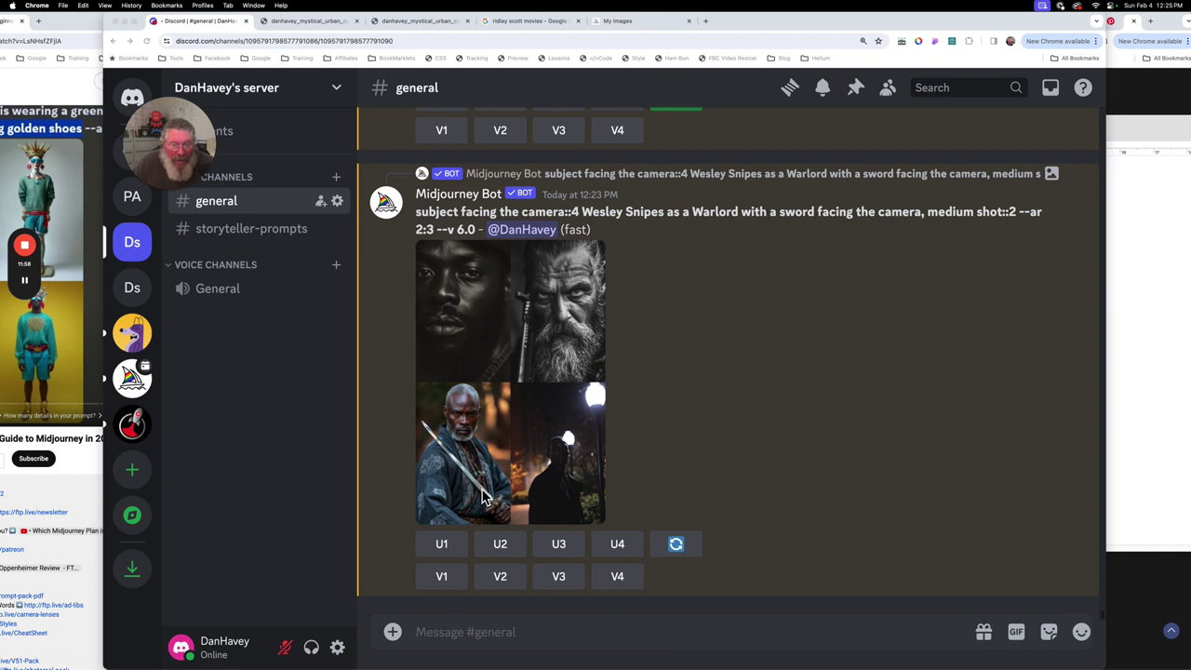
scroll(663, 430, up, 5)
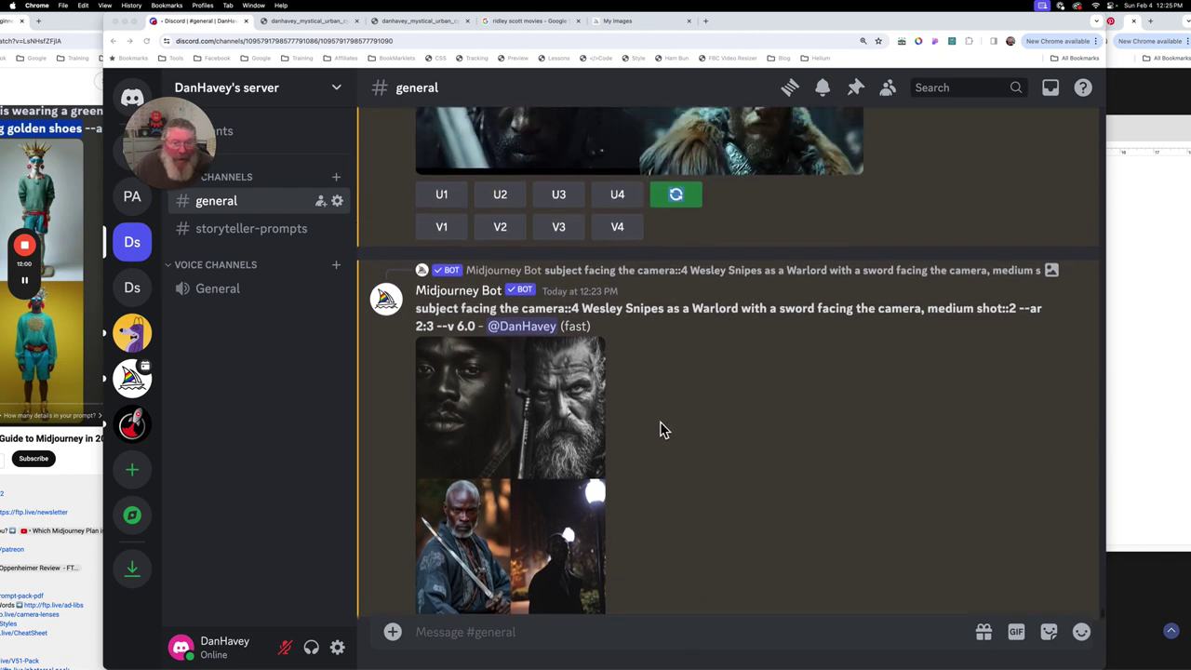